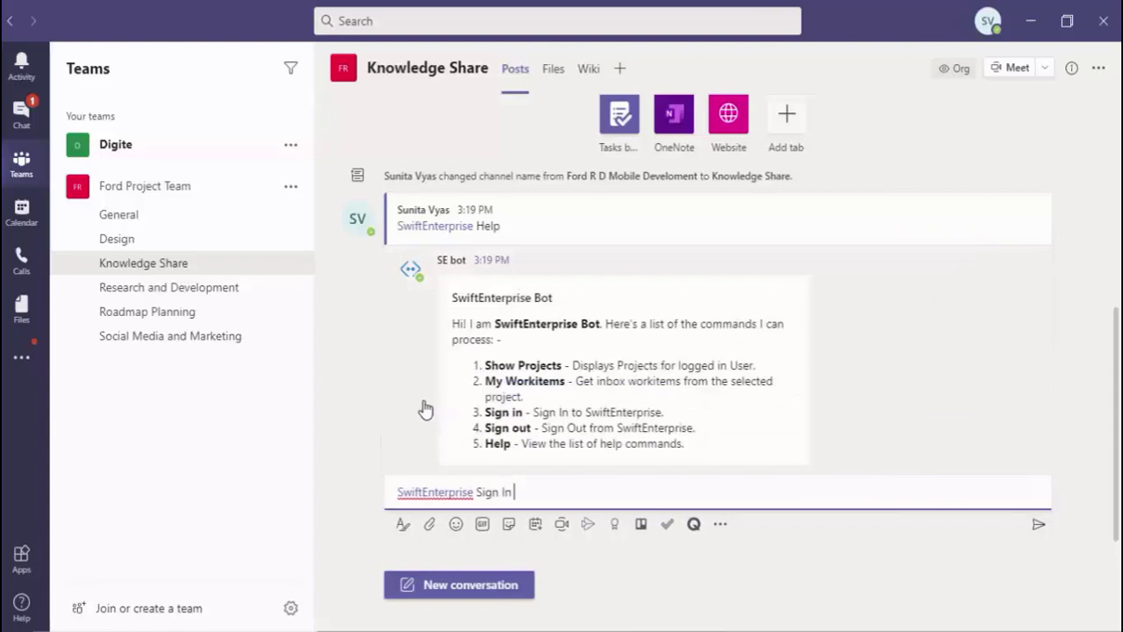
# Send the SwiftEnterprise bot the Sign In command, open its sign-in form and fill in the application URL and user name.
pyautogui.press('Return')
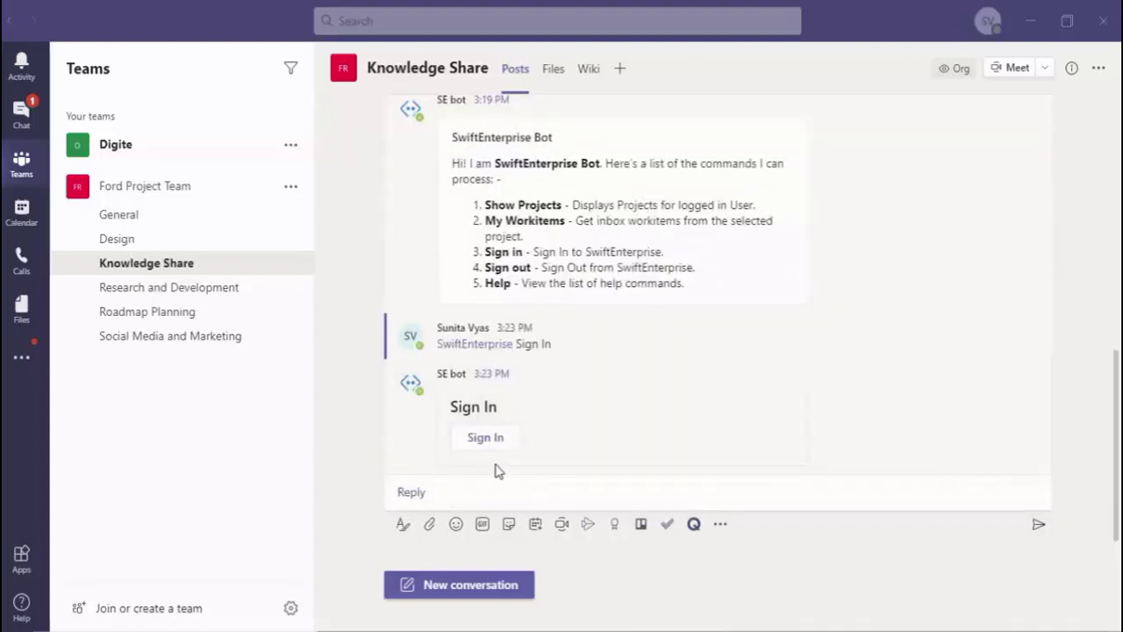
pyautogui.click(479, 443)
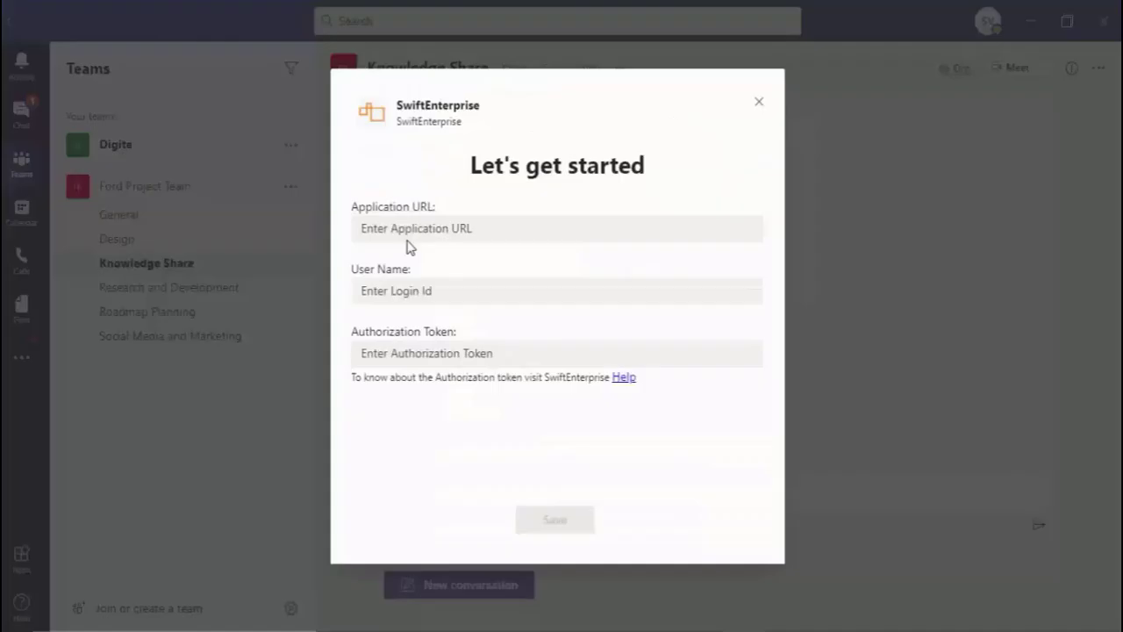
pyautogui.click(400, 229)
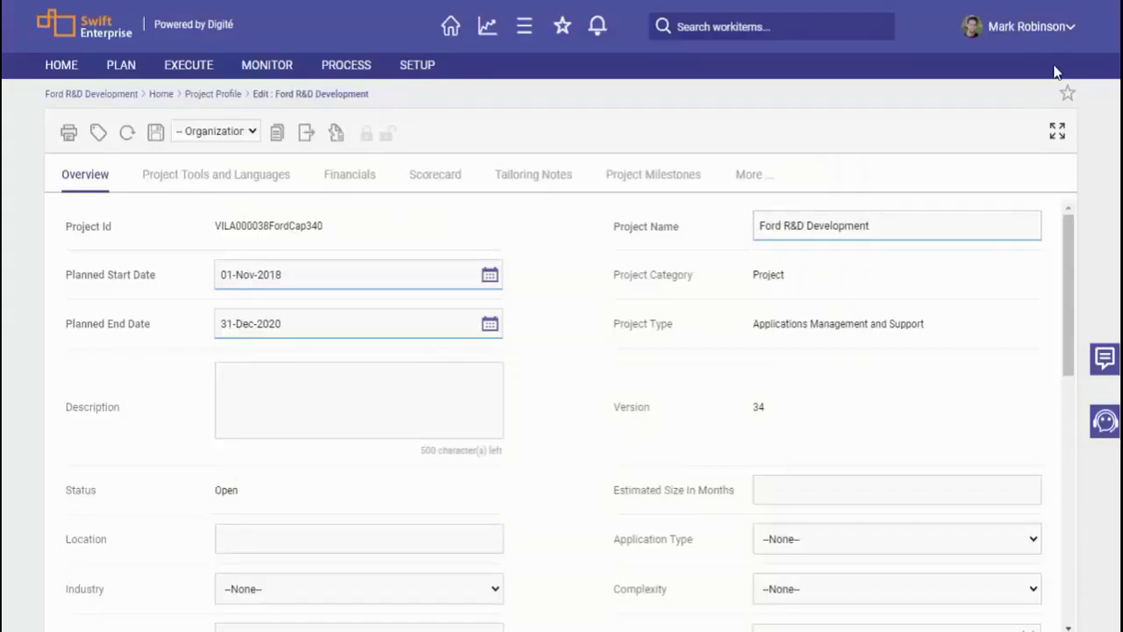
# Switch to the SwiftEnterprise web application and open the authentication token generator from the user's own profile.
pyautogui.click(1063, 36)
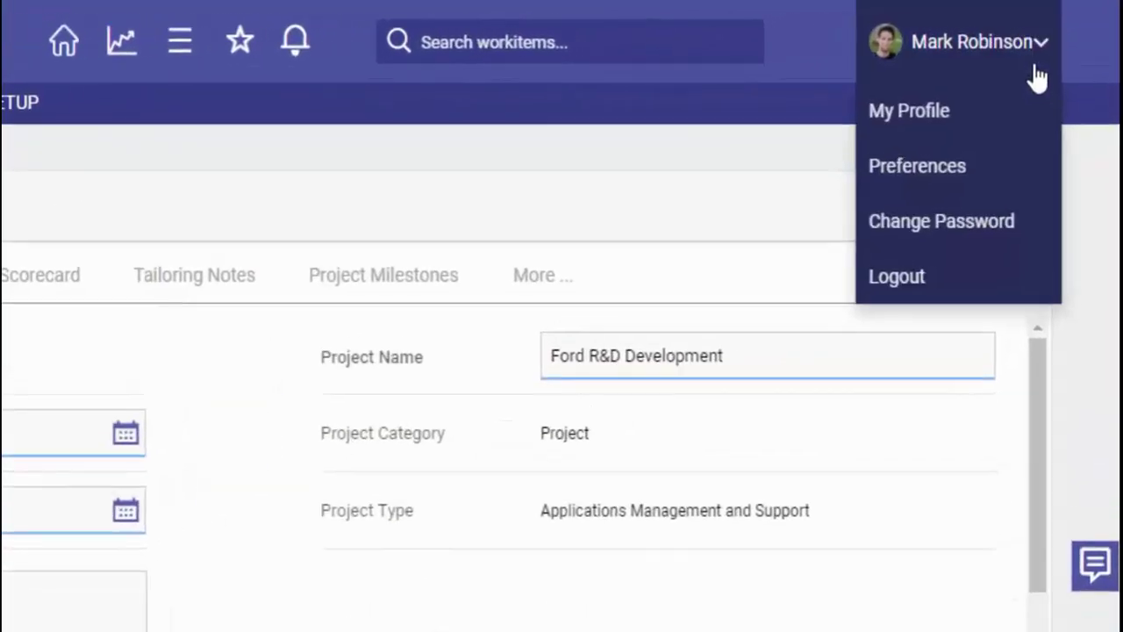
pyautogui.click(912, 119)
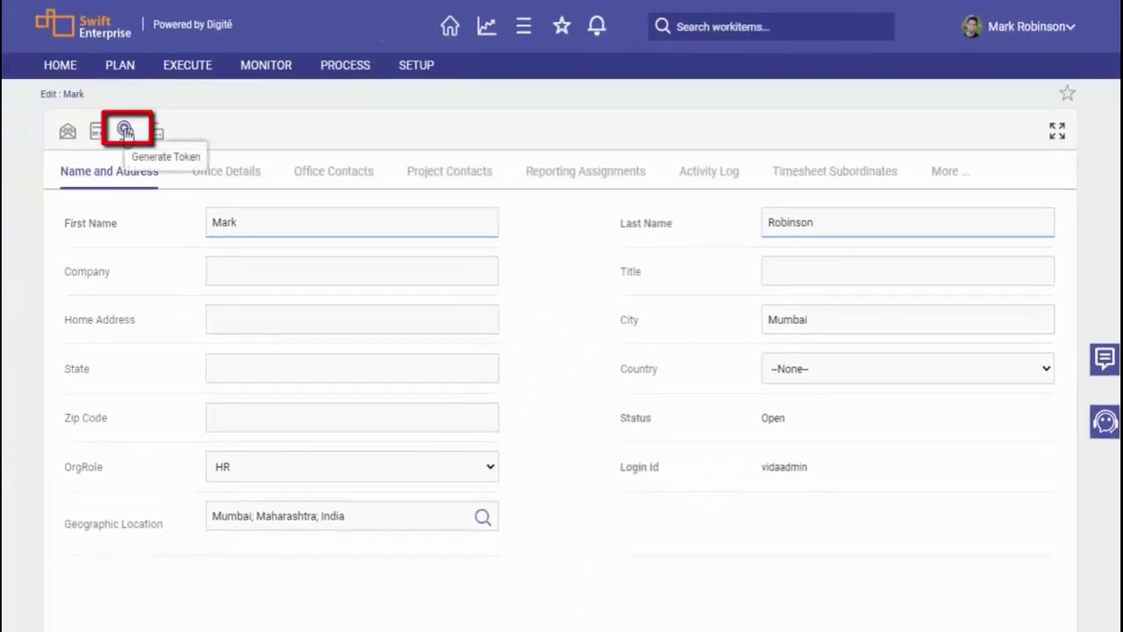
pyautogui.click(124, 131)
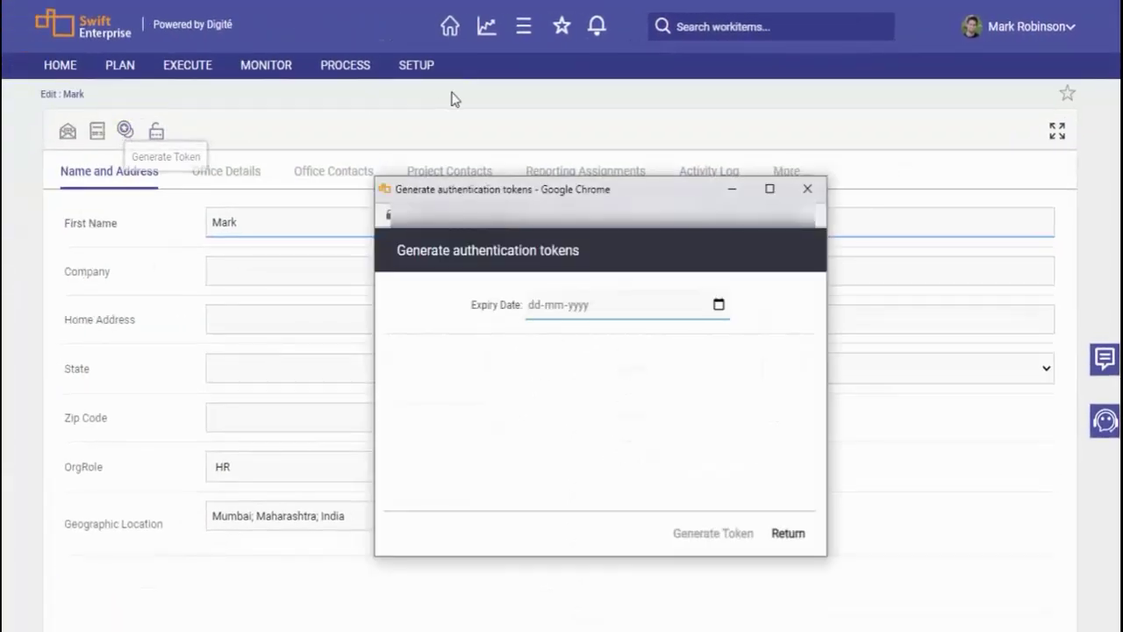
# Generate a personal access token with the expiry date 31-12-2020 and copy it.
pyautogui.click(719, 304)
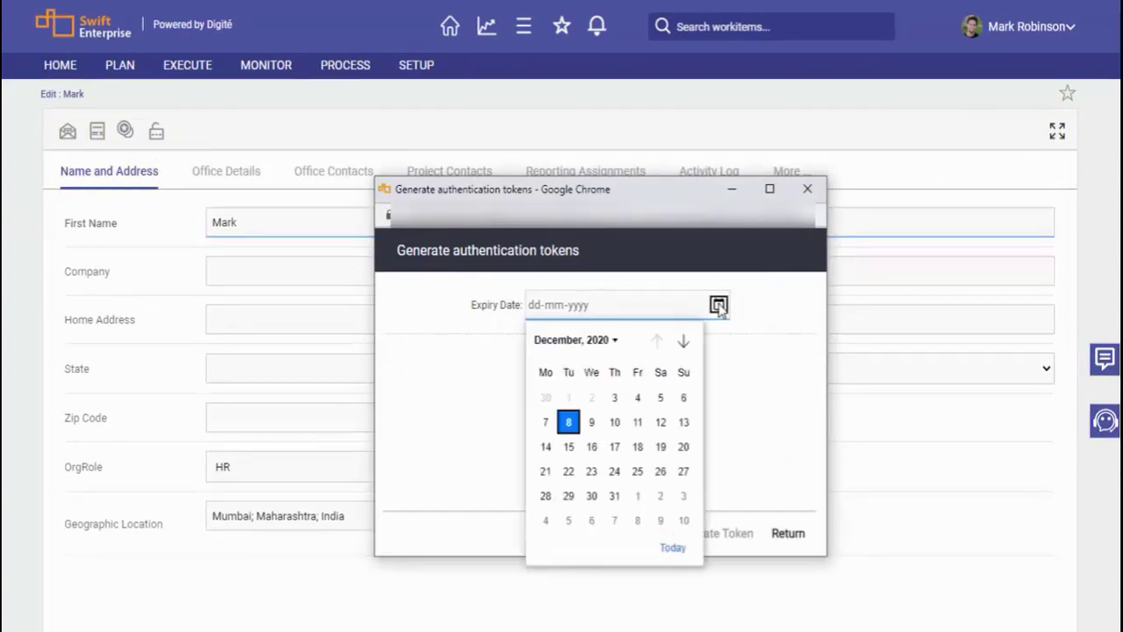
pyautogui.click(614, 497)
pyautogui.click(701, 537)
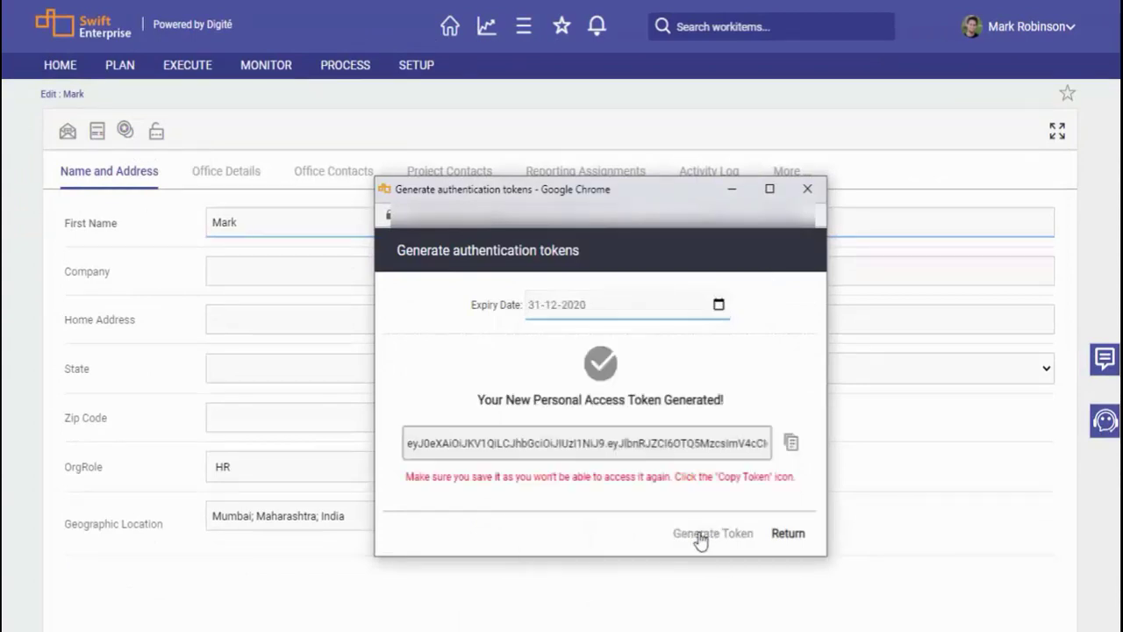
pyautogui.click(791, 443)
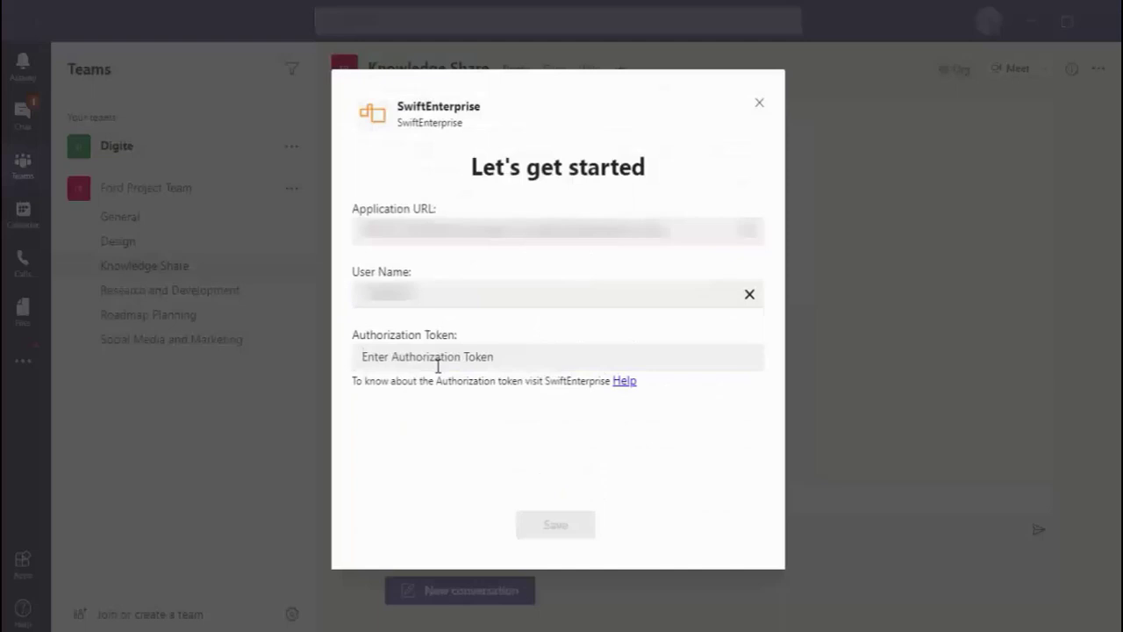
# Back in Teams, paste the authorization token into the sign-in form and save it with the project Ford R&D Development.
pyautogui.click(439, 361)
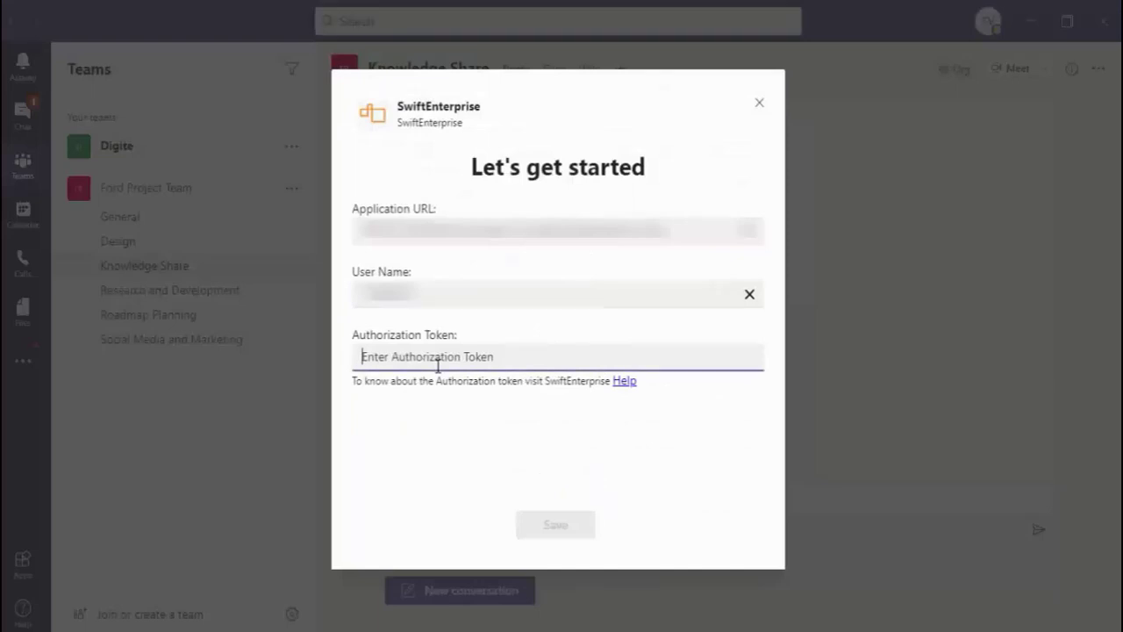
pyautogui.hotkey('ctrl', 'v')
pyautogui.click(553, 525)
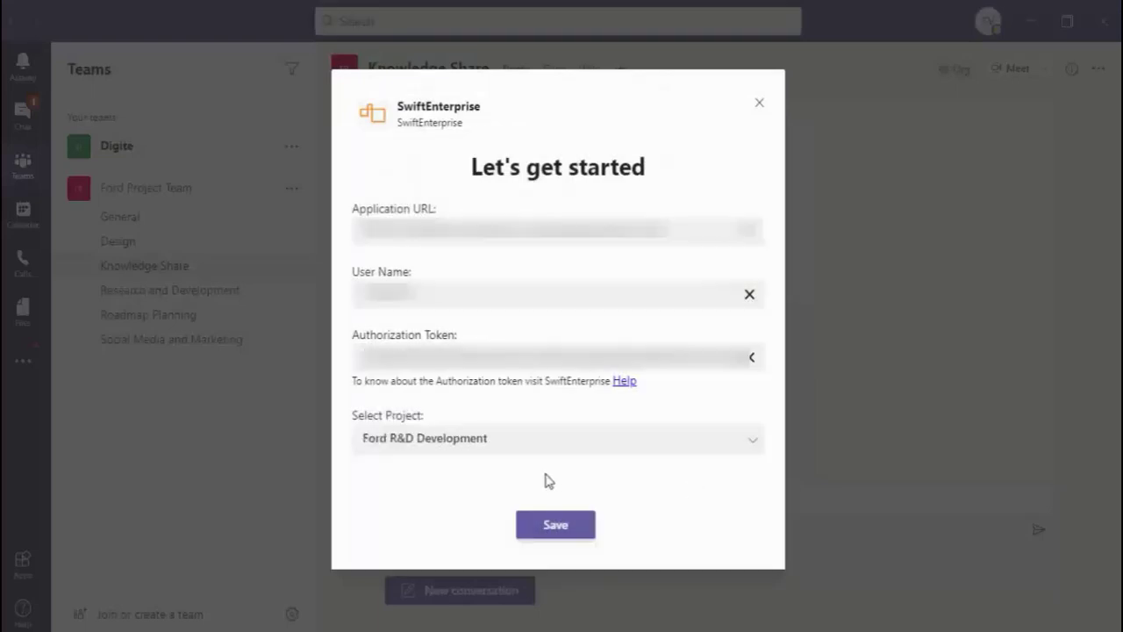
pyautogui.click(543, 528)
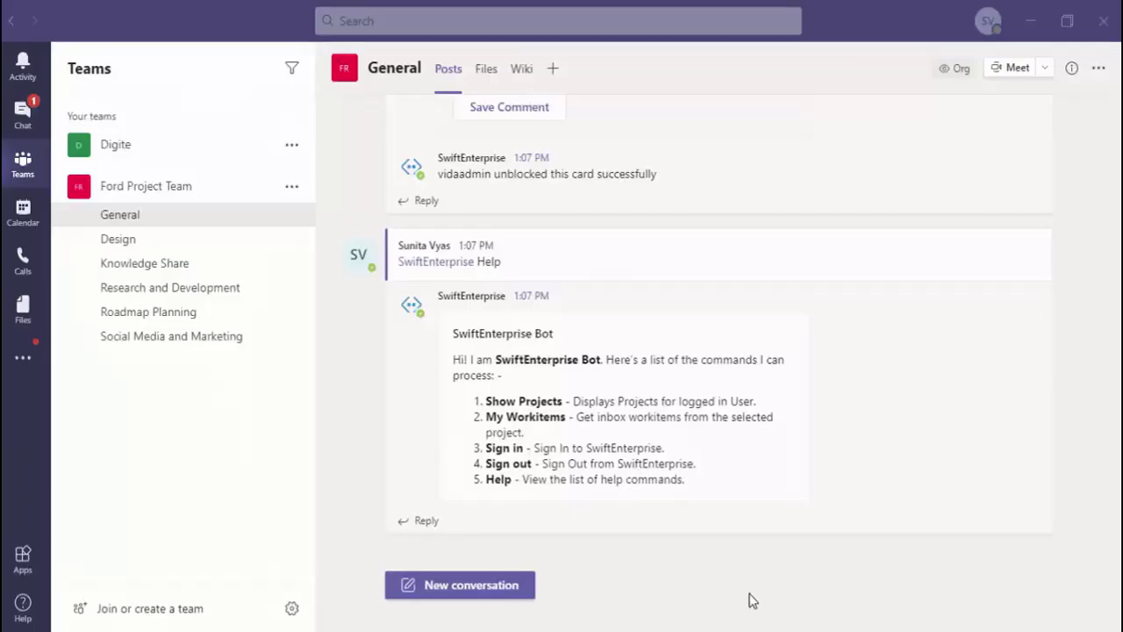
# Start a new conversation in the General channel that sends the SwiftEnterprise bot the My Workitems command.
pyautogui.click(464, 590)
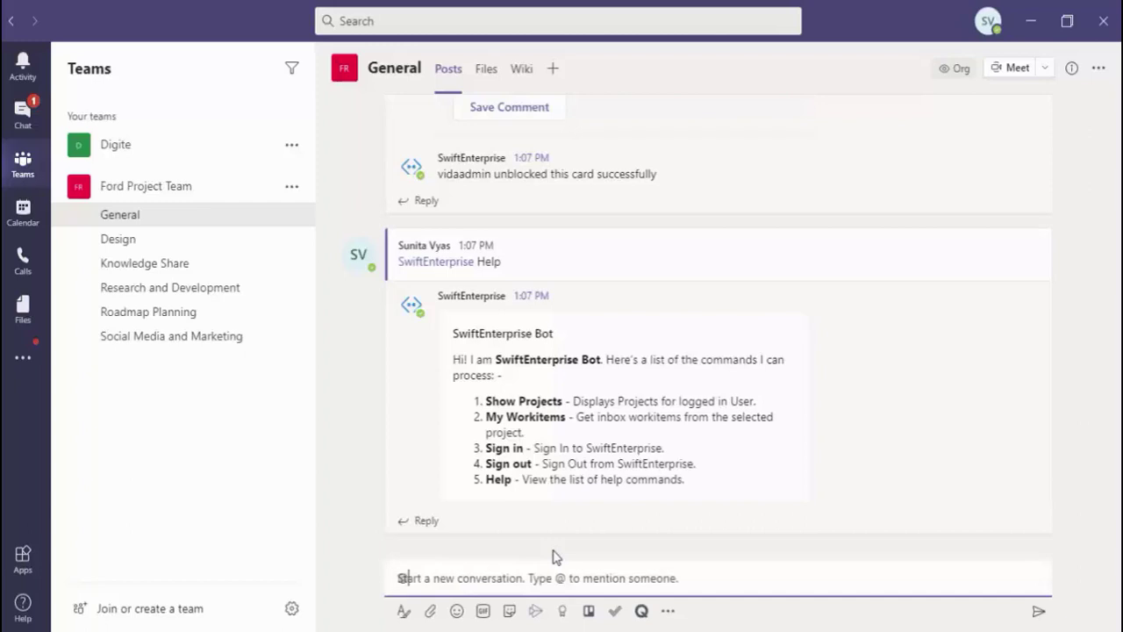
pyautogui.write('@Swift')
pyautogui.click(497, 529)
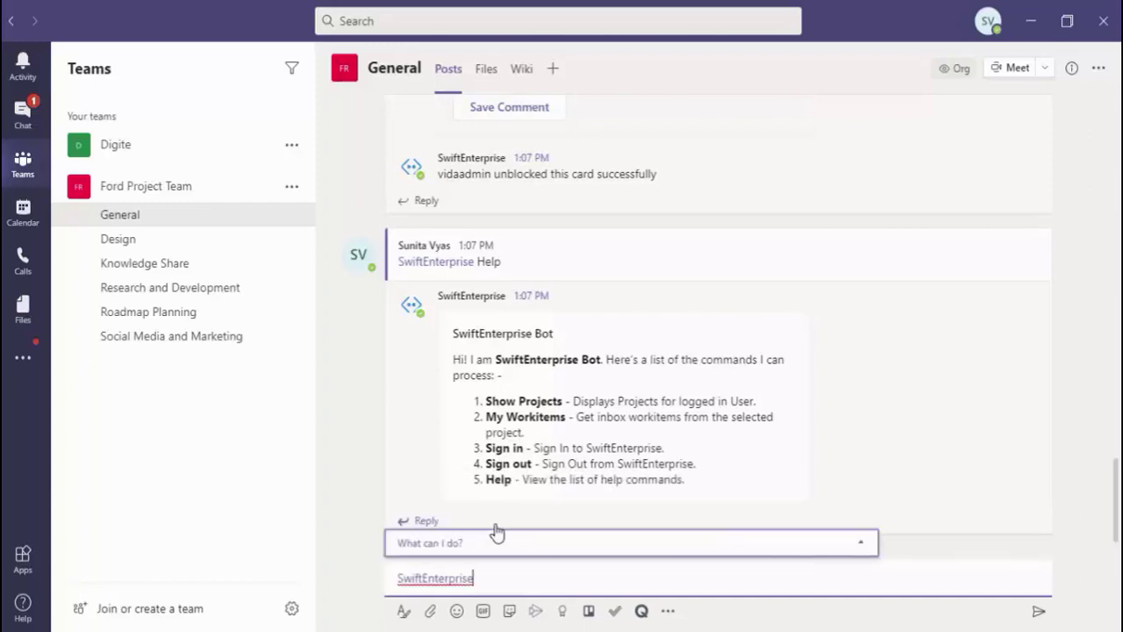
pyautogui.click(446, 543)
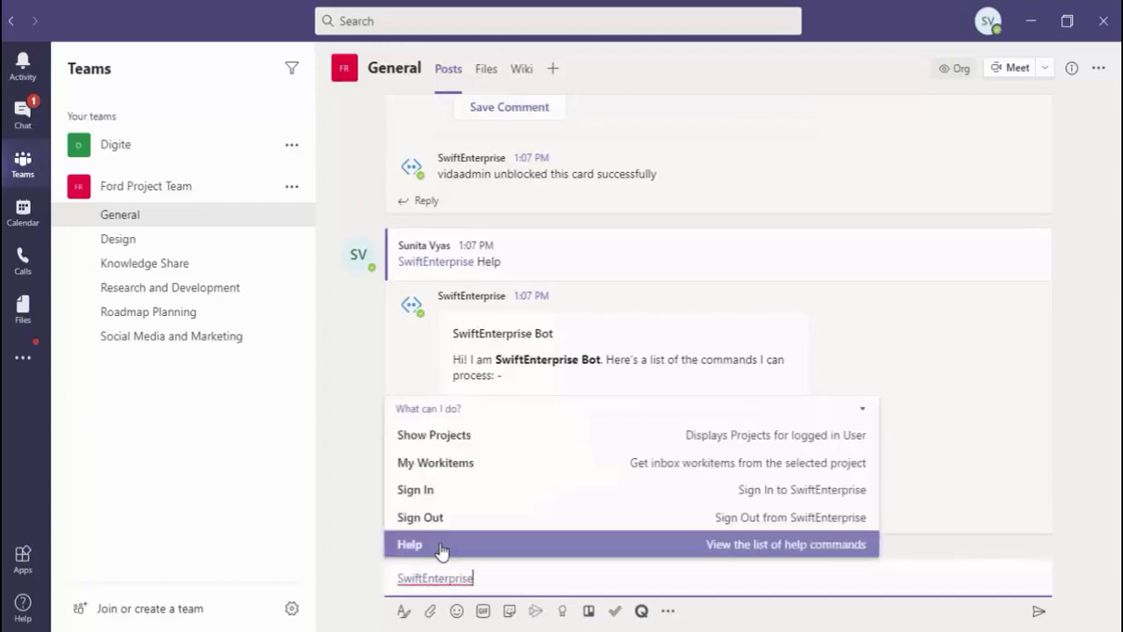
pyautogui.click(429, 465)
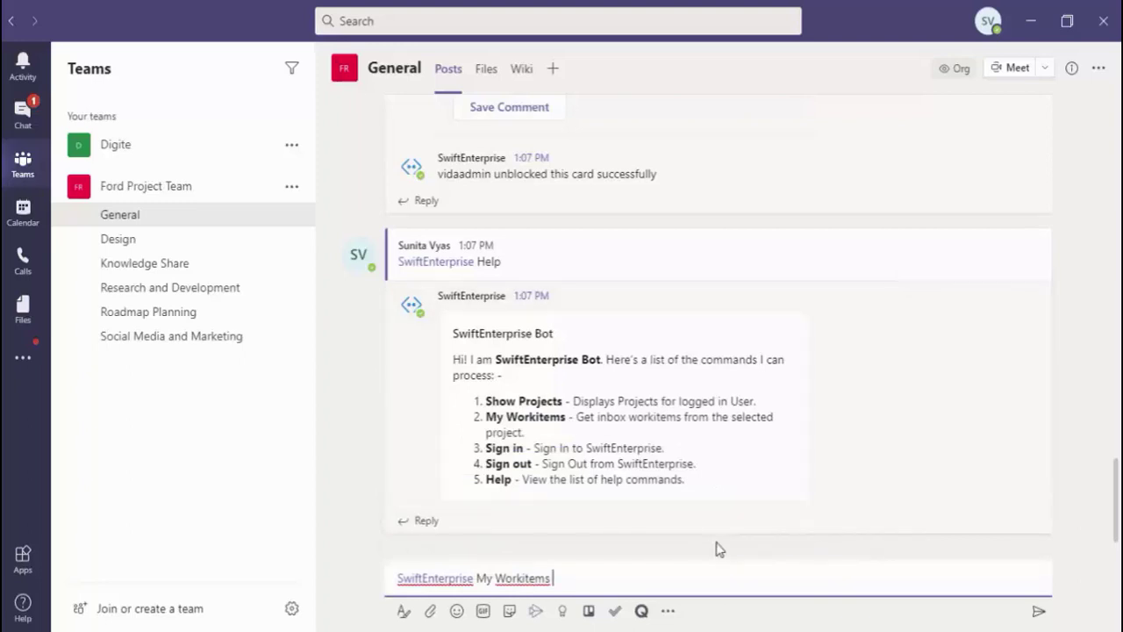
pyautogui.press('Return')
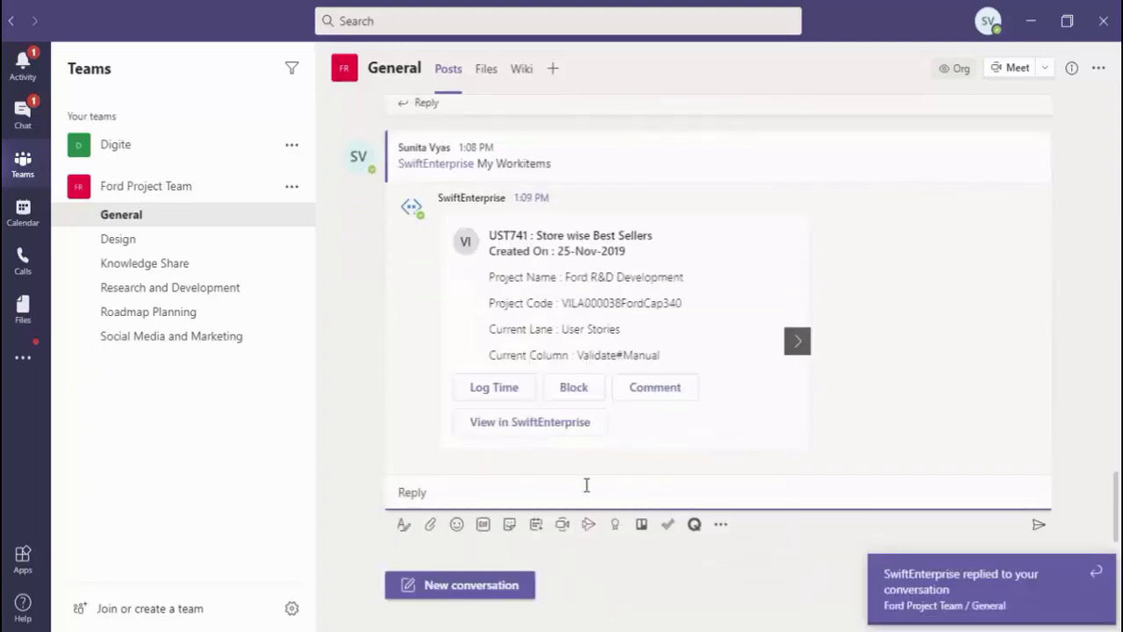
# Block the UST741 Store wise Best Sellers card with the comment "Blocking this card due to dependency on other cards.".
pyautogui.click(575, 394)
pyautogui.click(577, 394)
pyautogui.hotkey('ctrl', 'v')
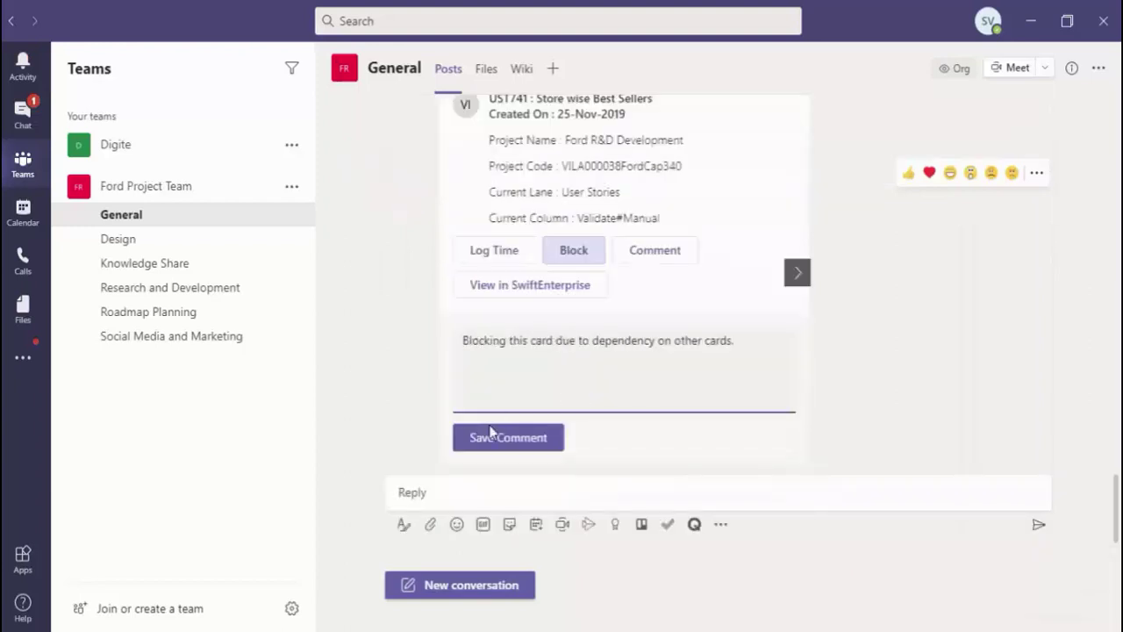
pyautogui.click(491, 437)
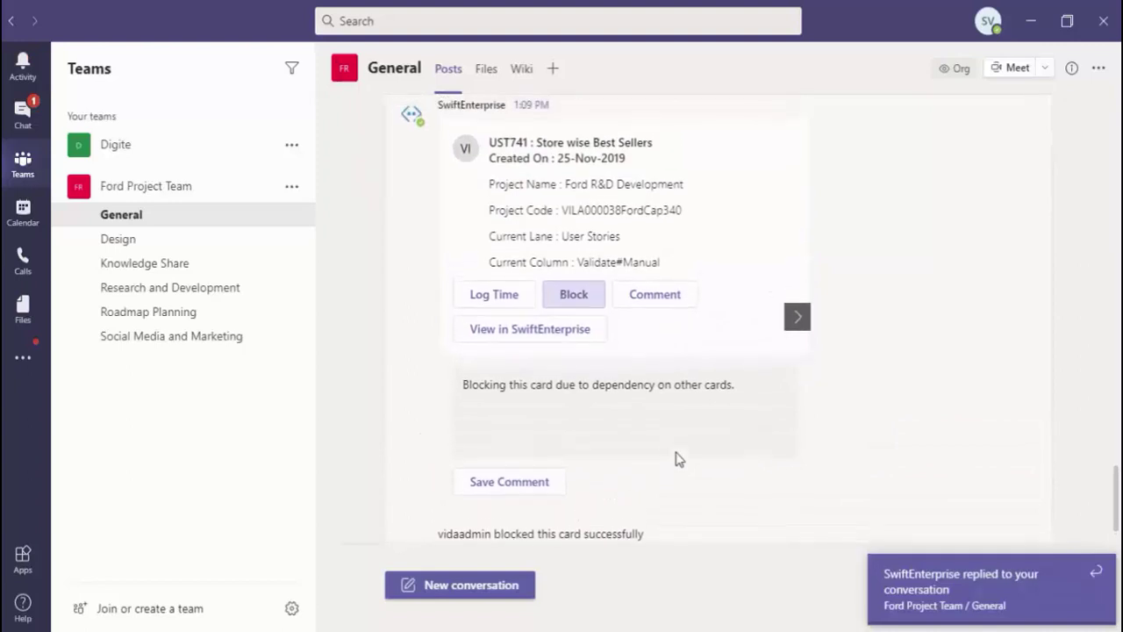
# Browse the work item cards to REL9 : Version 9 and view that item in SwiftEnterprise.
pyautogui.click(797, 324)
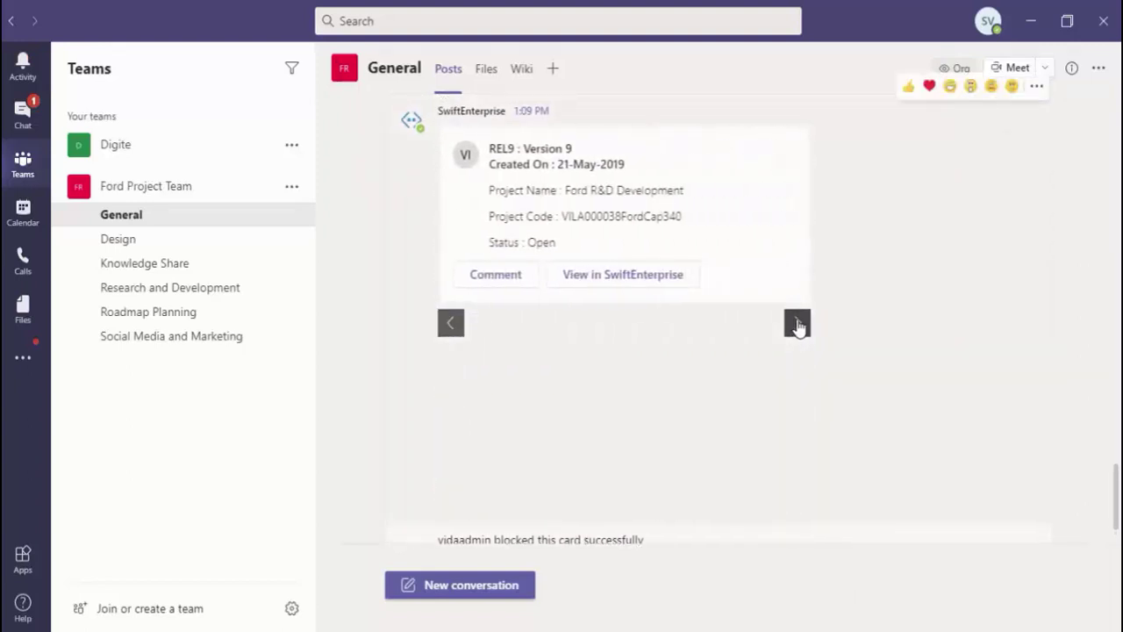
pyautogui.click(597, 275)
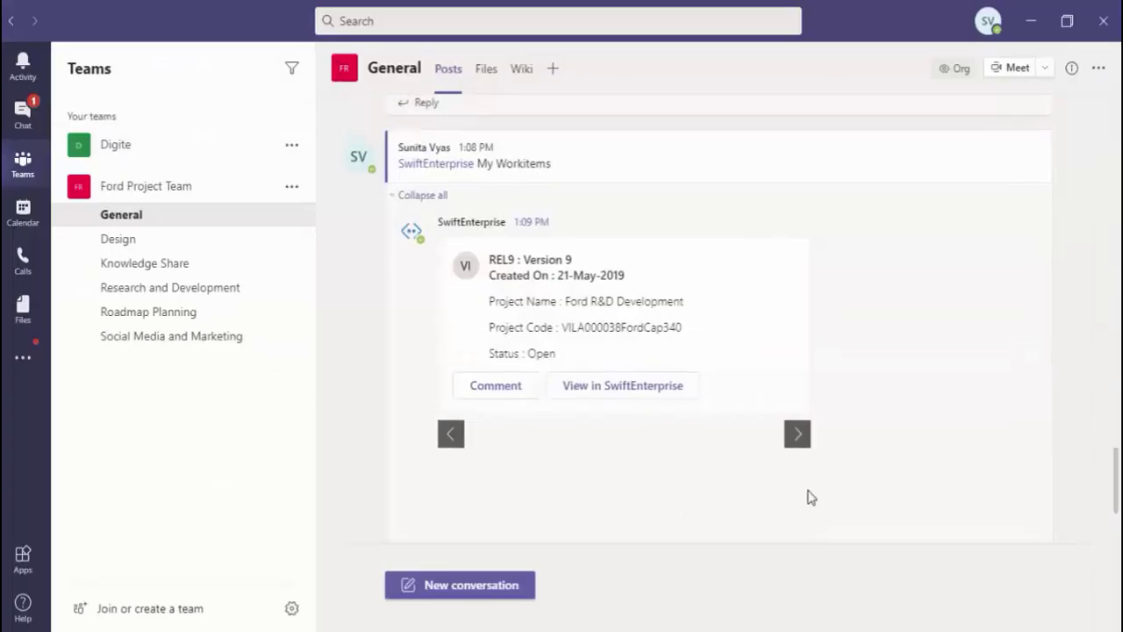
# Log 2 hours for Dec 10, 2020 on the todo "ABUG231_TODO1 : test" of the ABUG231 card.
pyautogui.click(798, 435)
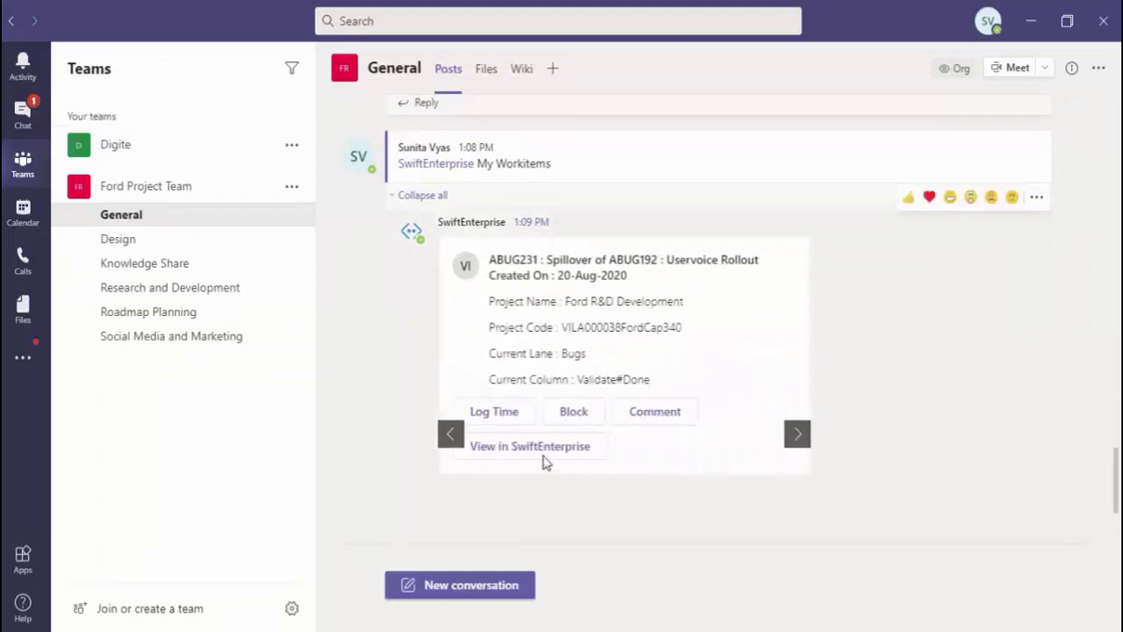
pyautogui.click(506, 414)
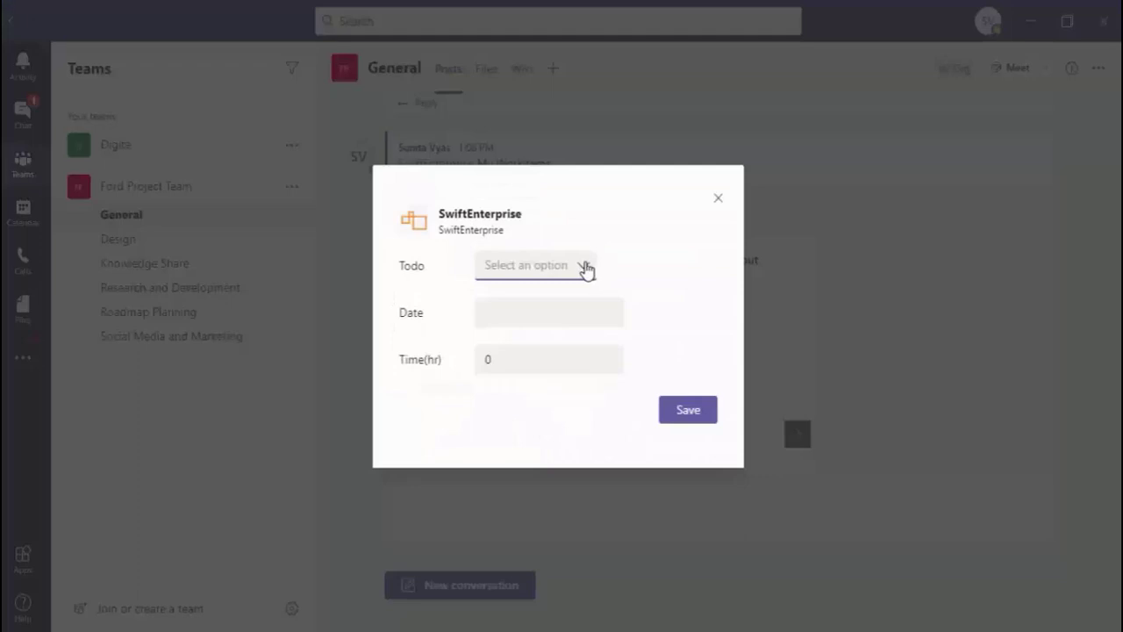
pyautogui.click(585, 267)
pyautogui.click(562, 308)
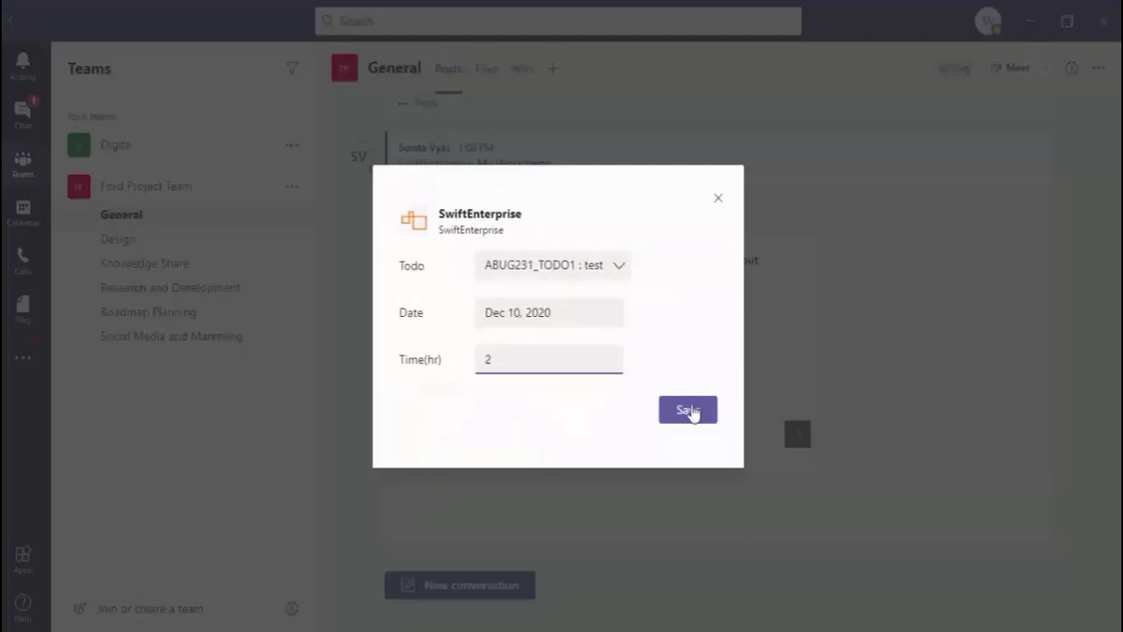
pyautogui.click(680, 409)
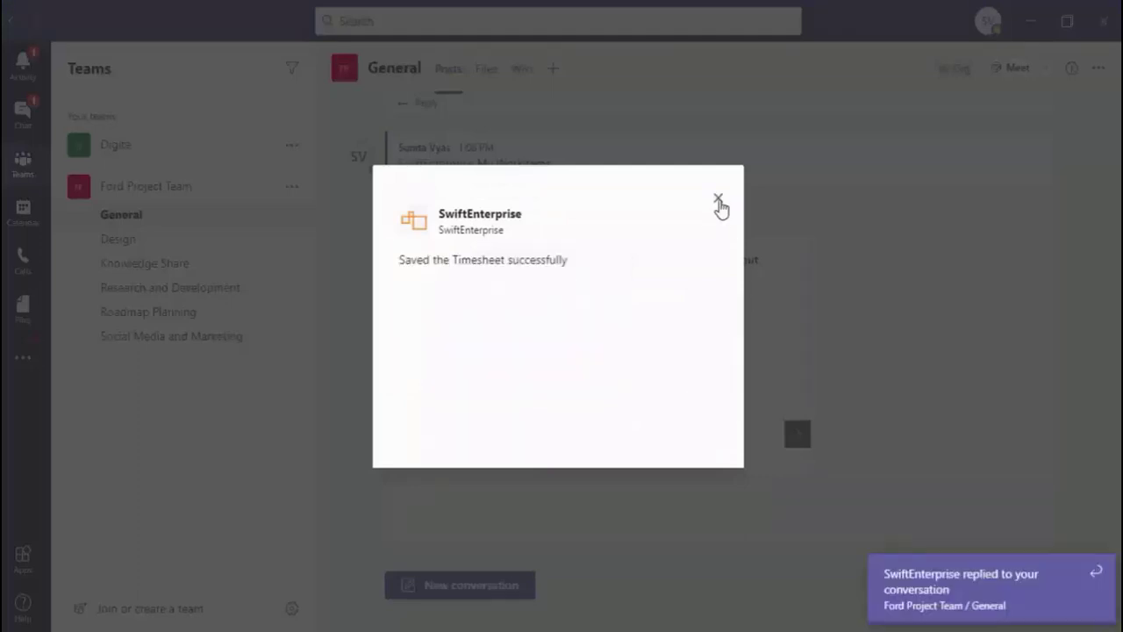
pyautogui.click(719, 201)
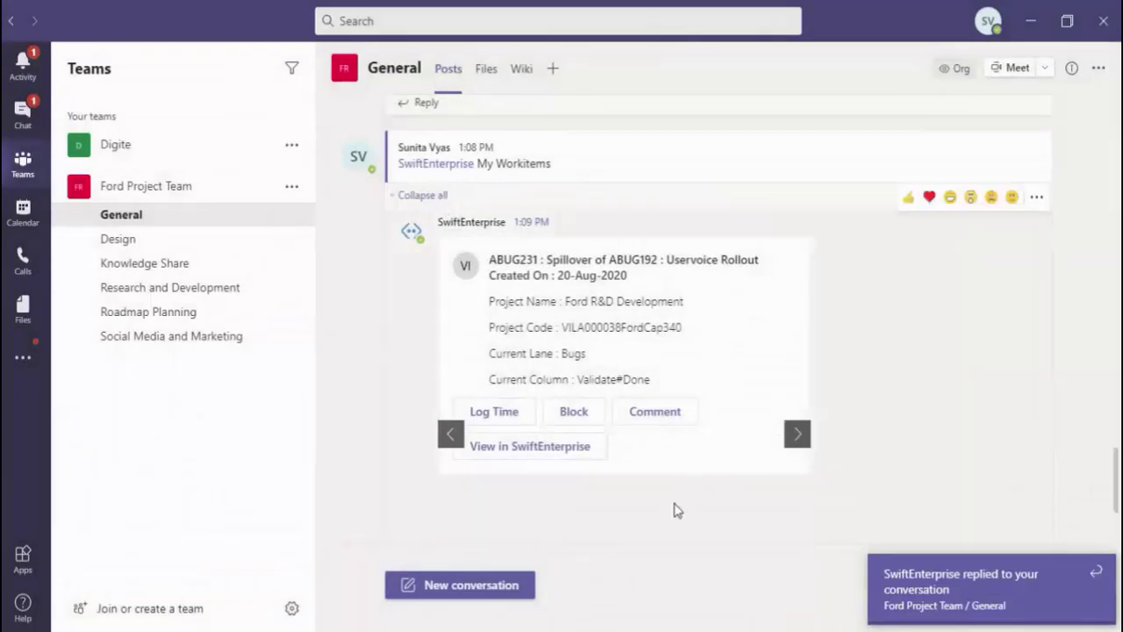
# Save the comment "Development work of this Bug has been completed." on the ABUG231 card.
pyautogui.click(660, 419)
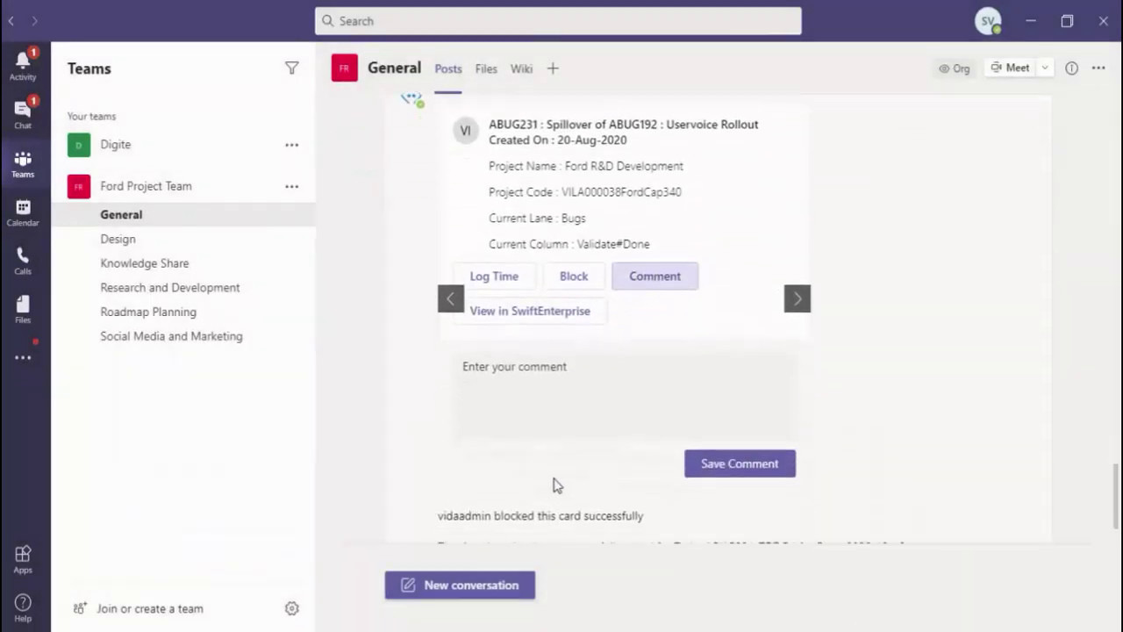
pyautogui.click(500, 377)
pyautogui.write('Development work of this Bug has been completed.')
pyautogui.click(714, 467)
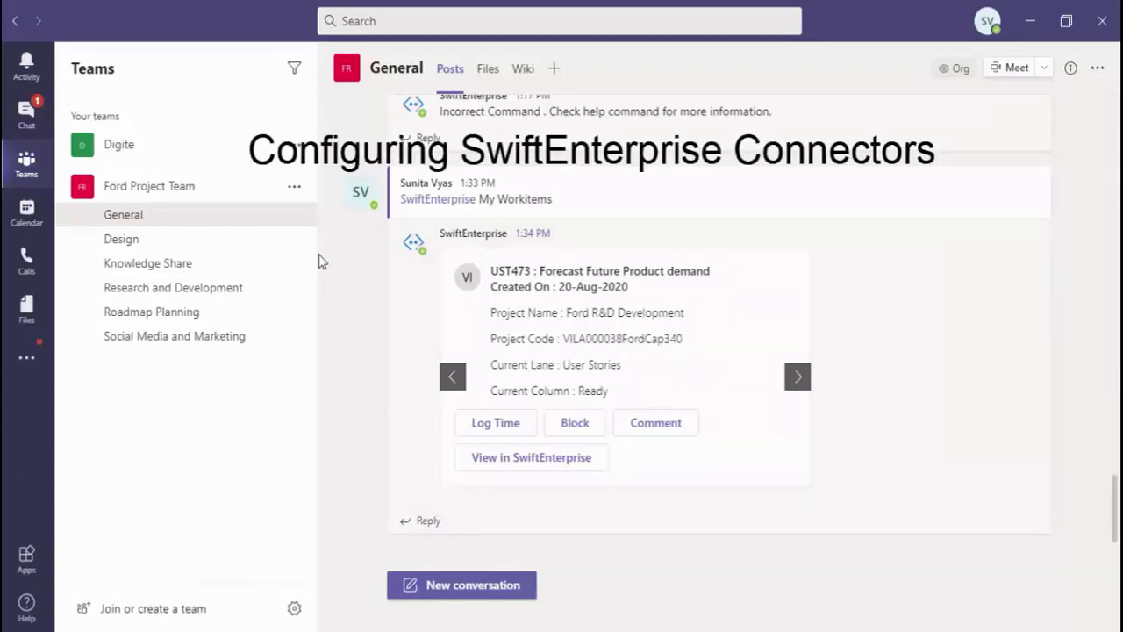
# Find the SwiftEnterprise connector for the General channel of Ford Project Team and open its configuration.
pyautogui.click(294, 218)
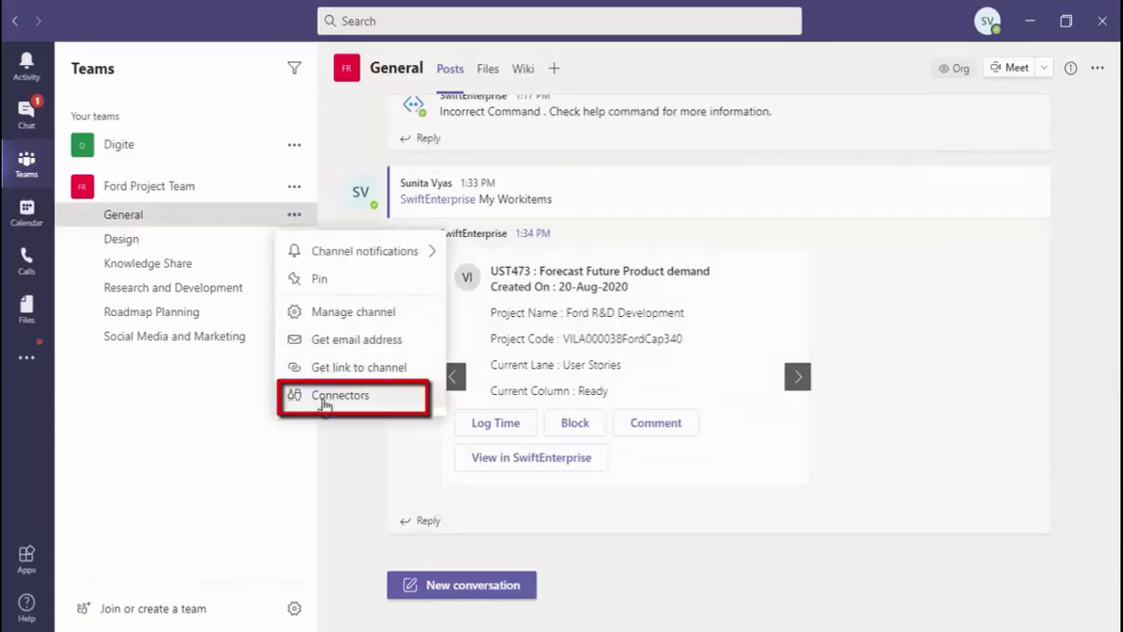
pyautogui.click(324, 396)
pyautogui.click(304, 199)
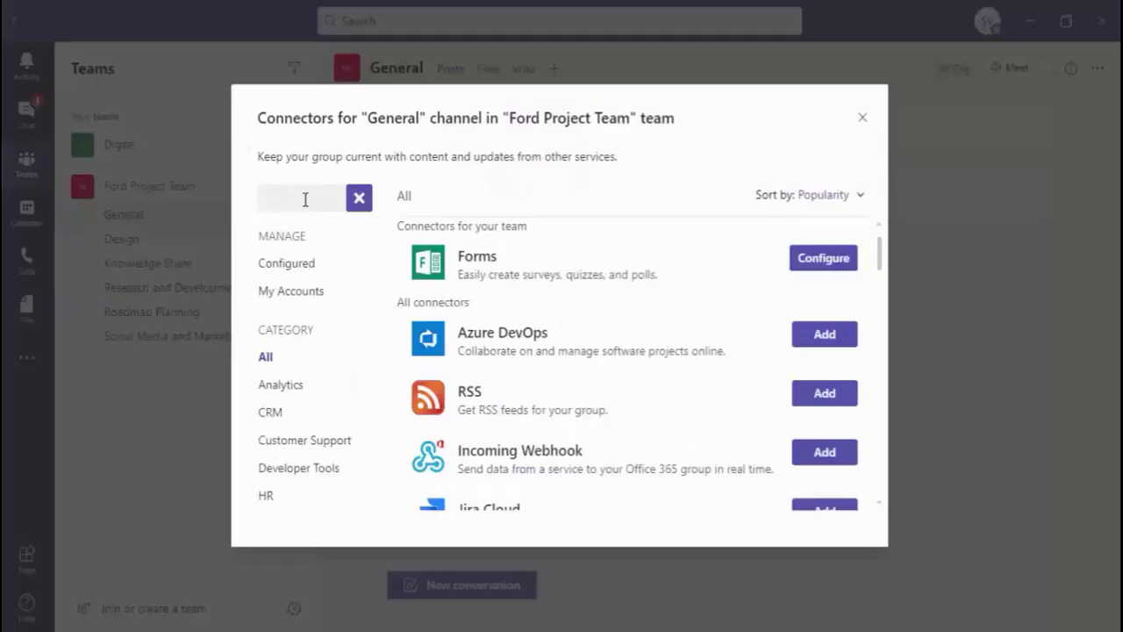
pyautogui.write('SwiftEnterprise')
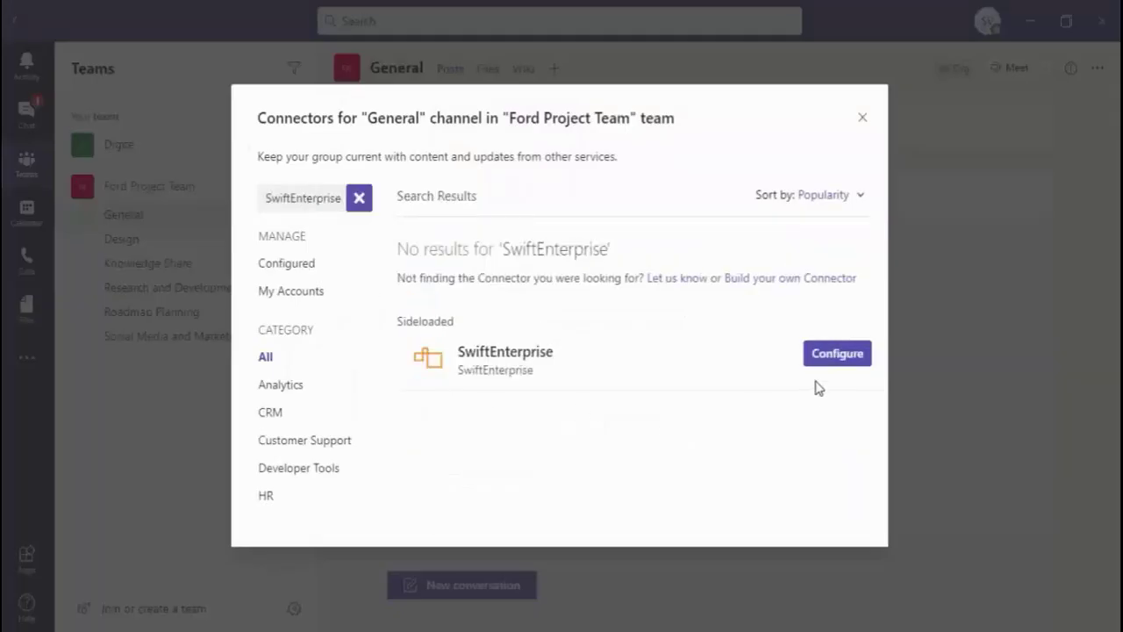
pyautogui.click(833, 360)
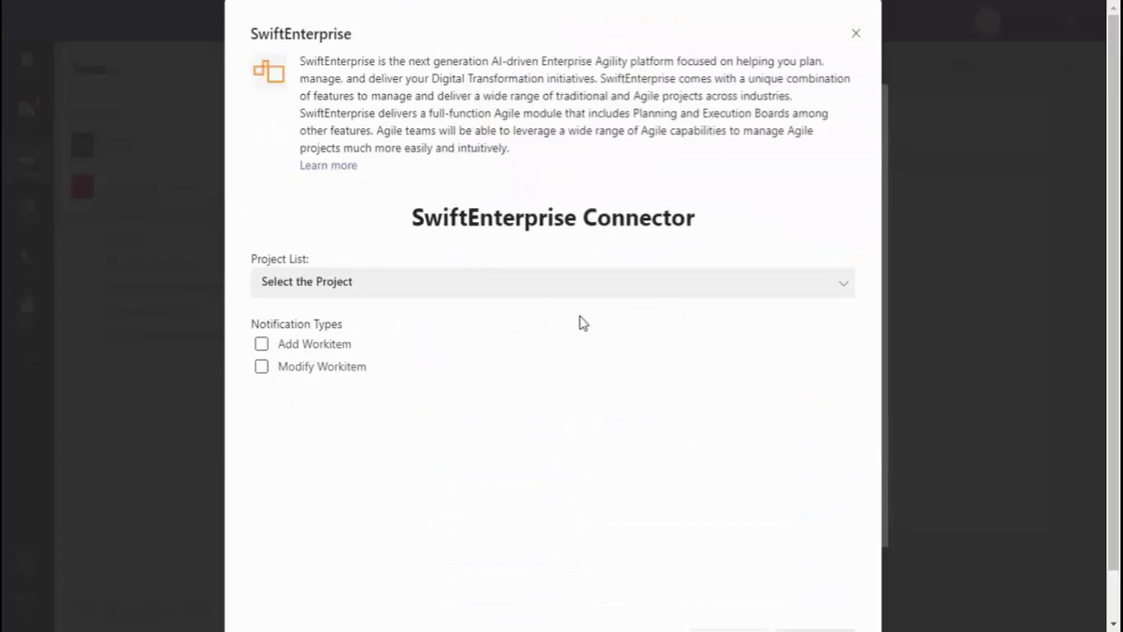
# Configure the connector for project Ford R&D Development and User Story work items with Add Workitem and Modify Workitem notifications, and save it.
pyautogui.click(445, 294)
pyautogui.click(323, 461)
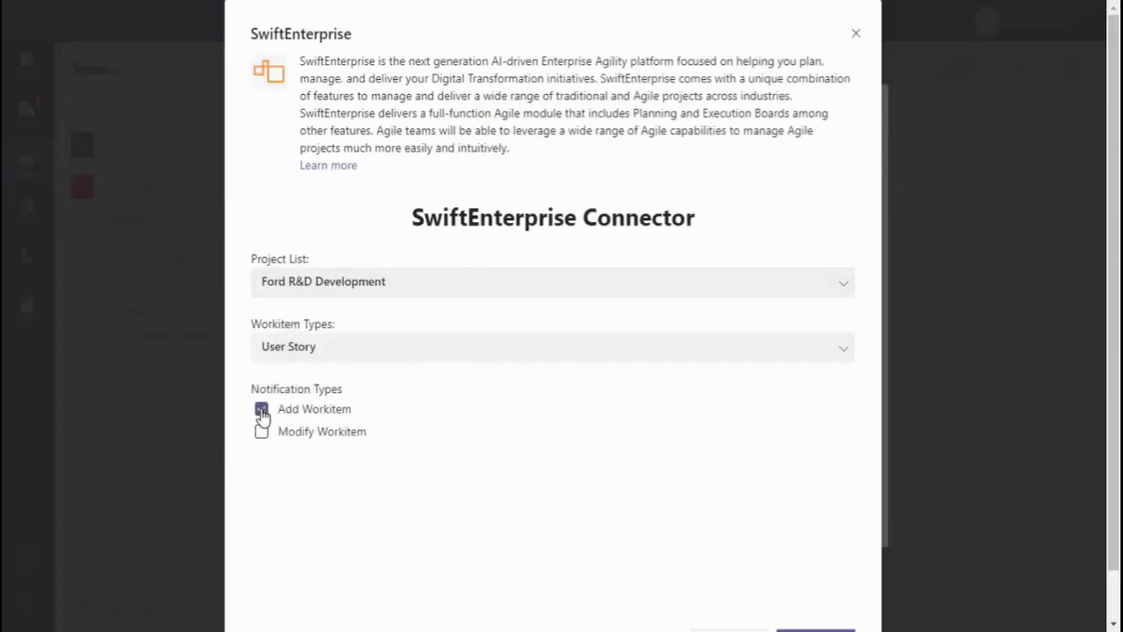
pyautogui.click(262, 433)
pyautogui.scroll(-1, 588, 463)
pyautogui.click(811, 592)
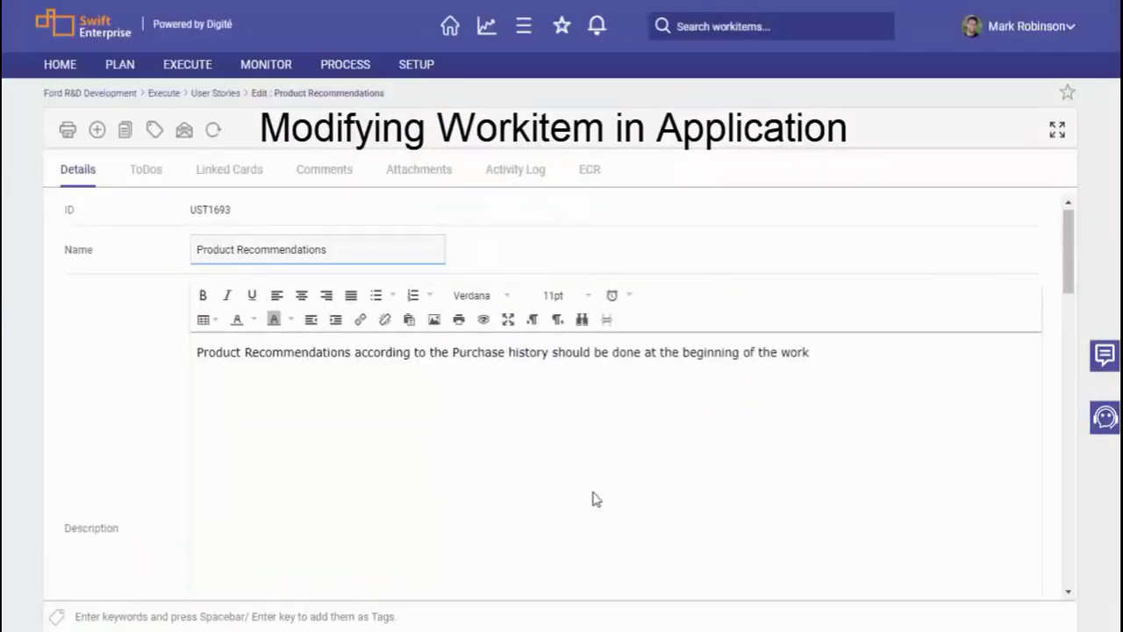
# Set the priority of the Product Recommendations user story (UST1693) to Critical.
pyautogui.scroll(-5, 592, 497)
pyautogui.scroll(-9, 592, 498)
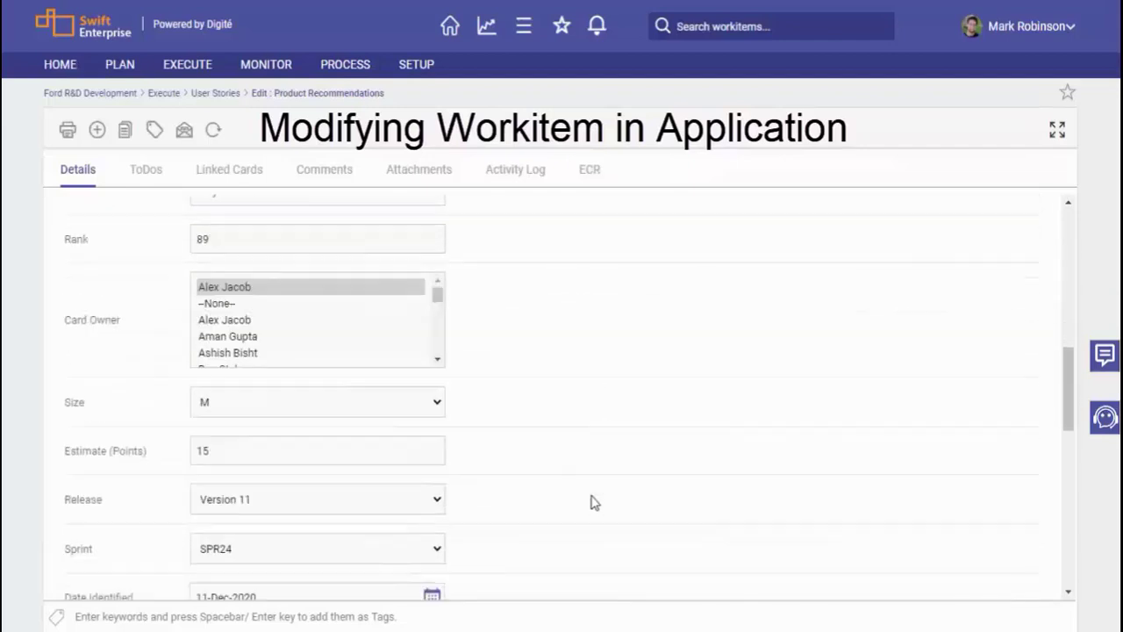
pyautogui.scroll(-3, 591, 501)
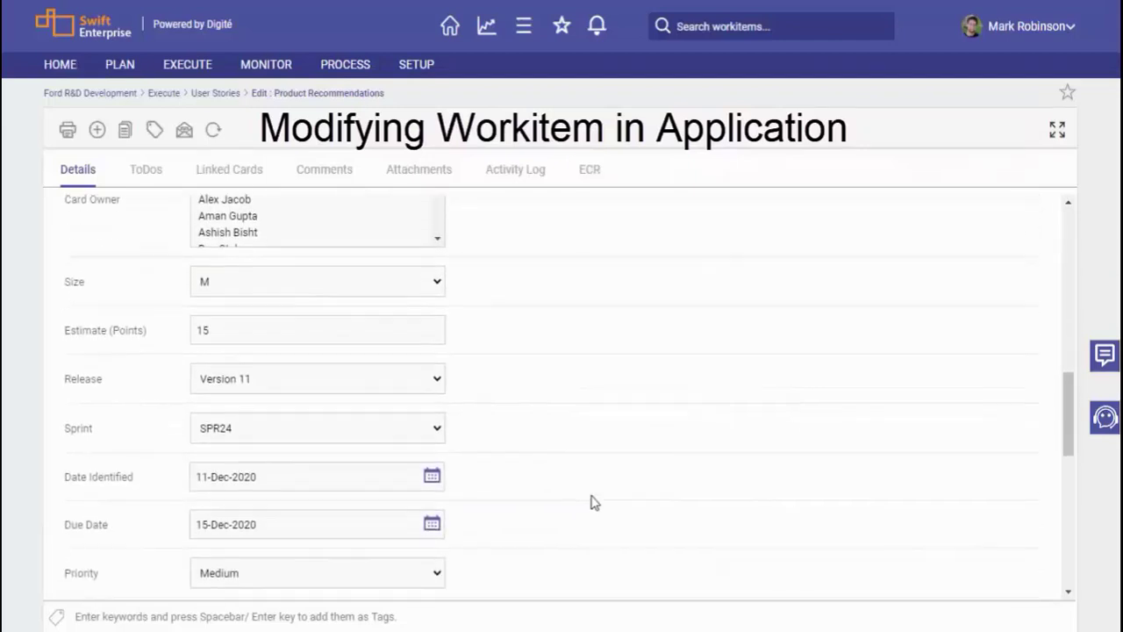
pyautogui.click(437, 462)
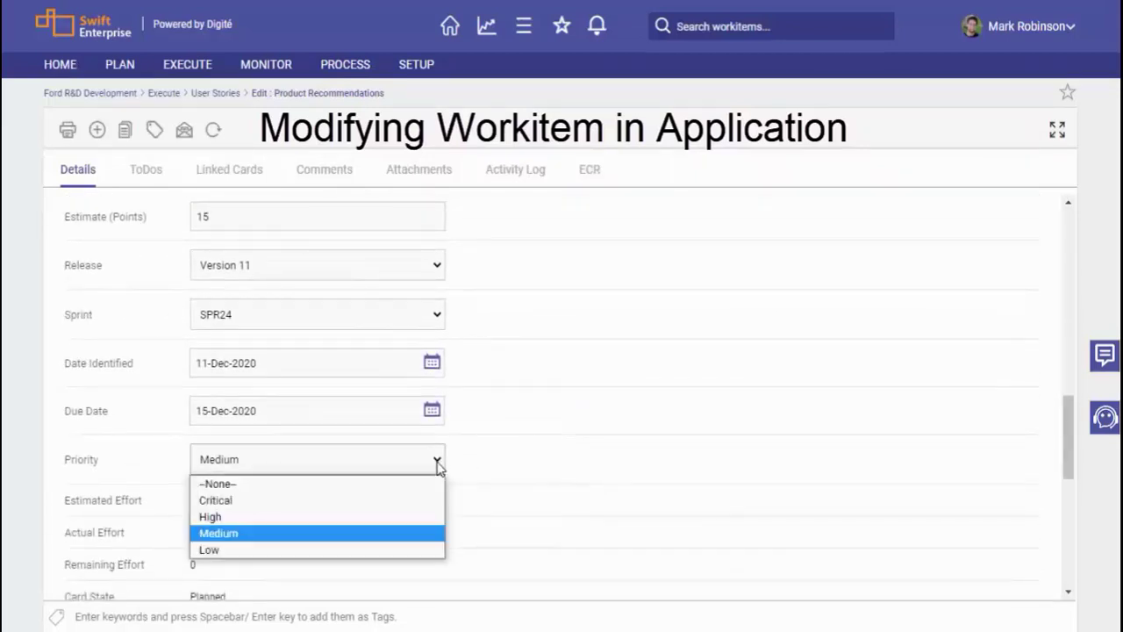
pyautogui.click(271, 502)
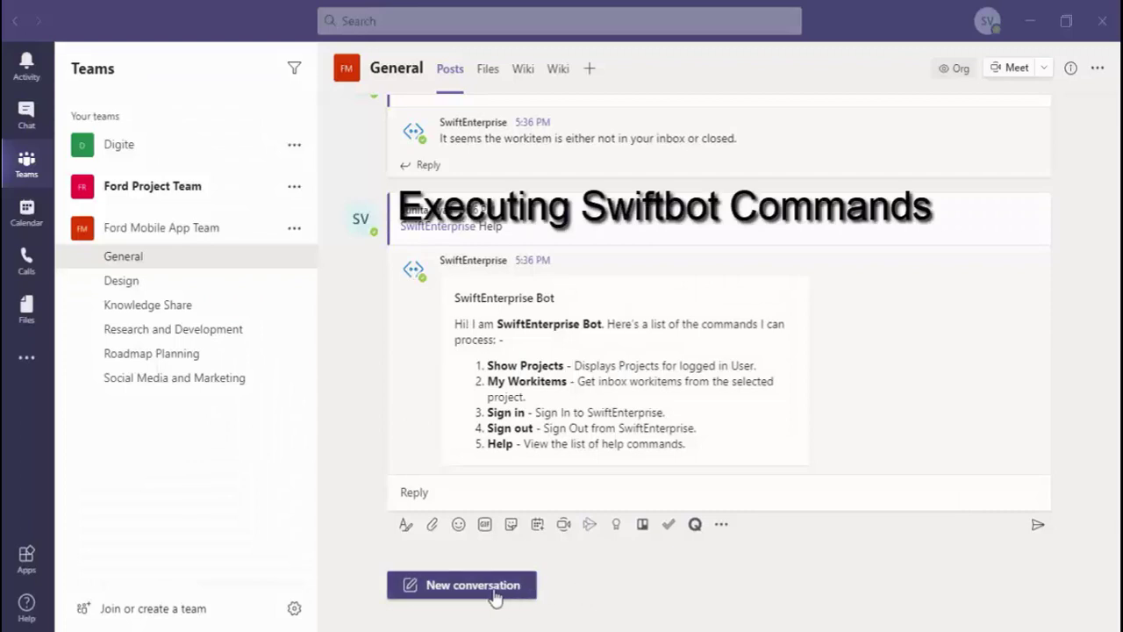
# In Microsoft Teams, post "What is Execution Board" to the SwiftEnterprise bot in the General channel of Ford Mobile App Team.
pyautogui.click(494, 593)
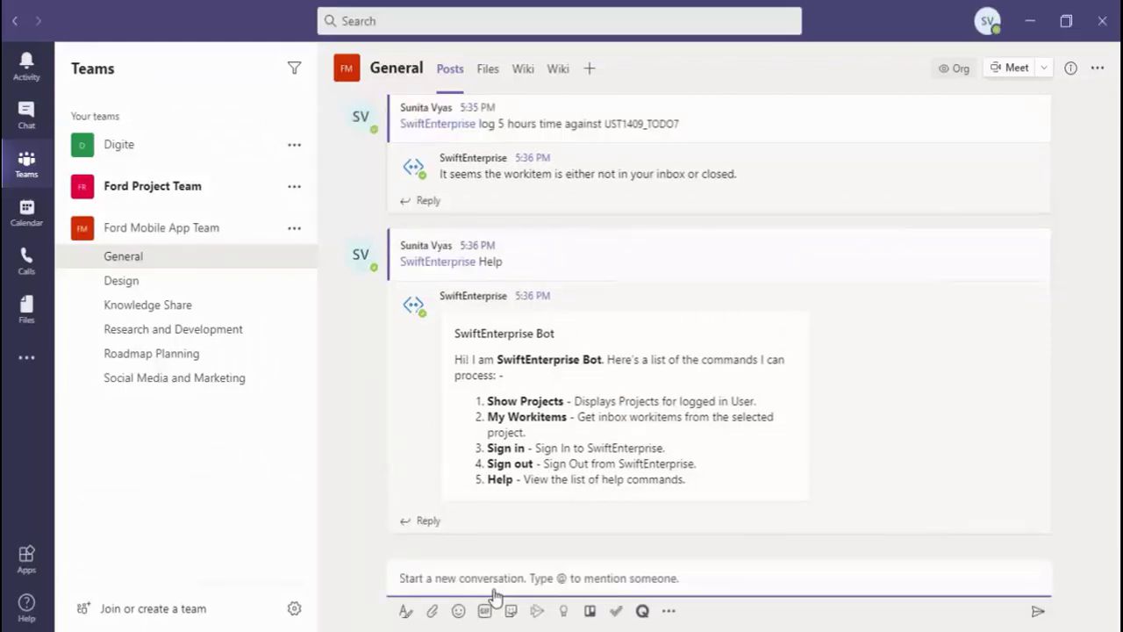
pyautogui.write('@Sw')
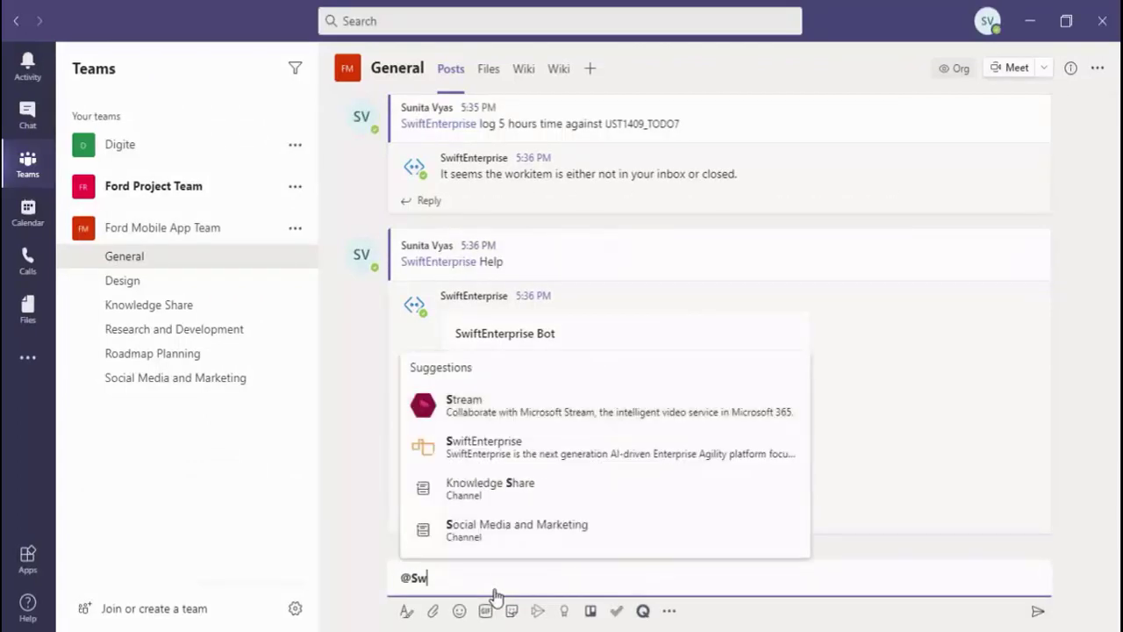
pyautogui.press('Down')
pyautogui.press('Return')
pyautogui.write('What is')
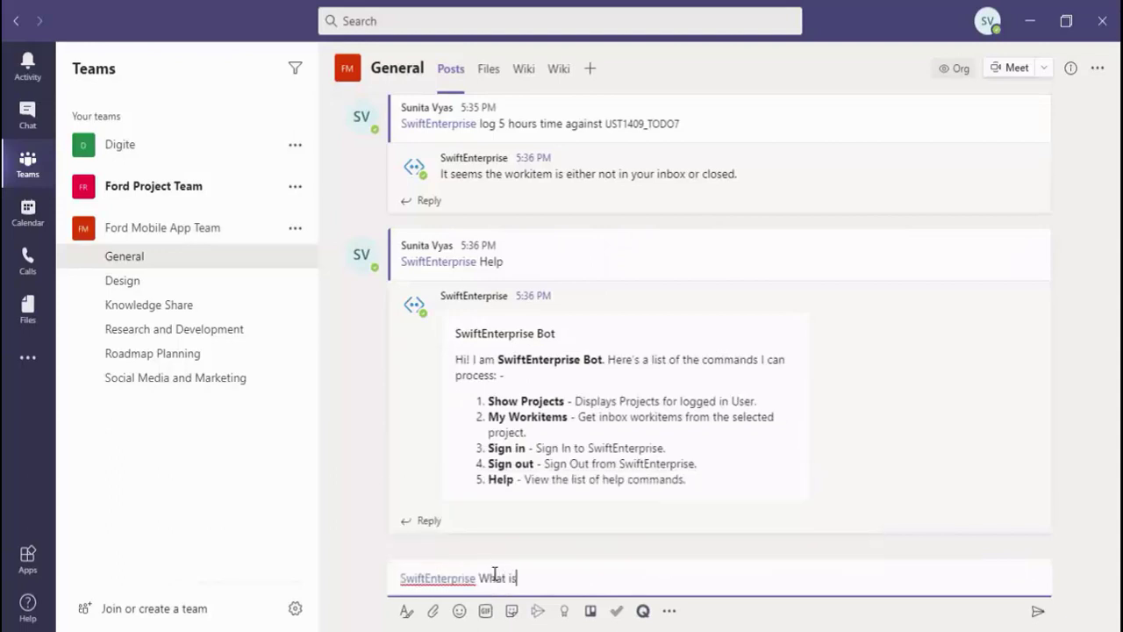
pyautogui.write(' Execution Board')
pyautogui.press('Return')
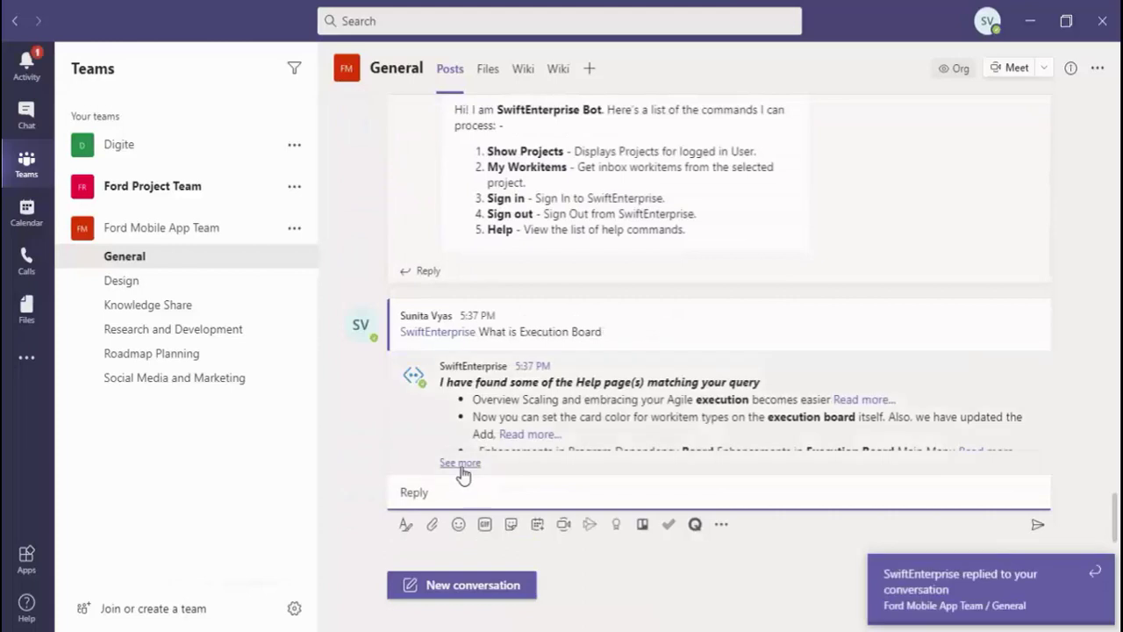
# Expand the bot's Execution Board help results and read through the Overview help page linked in the first result.
pyautogui.click(461, 464)
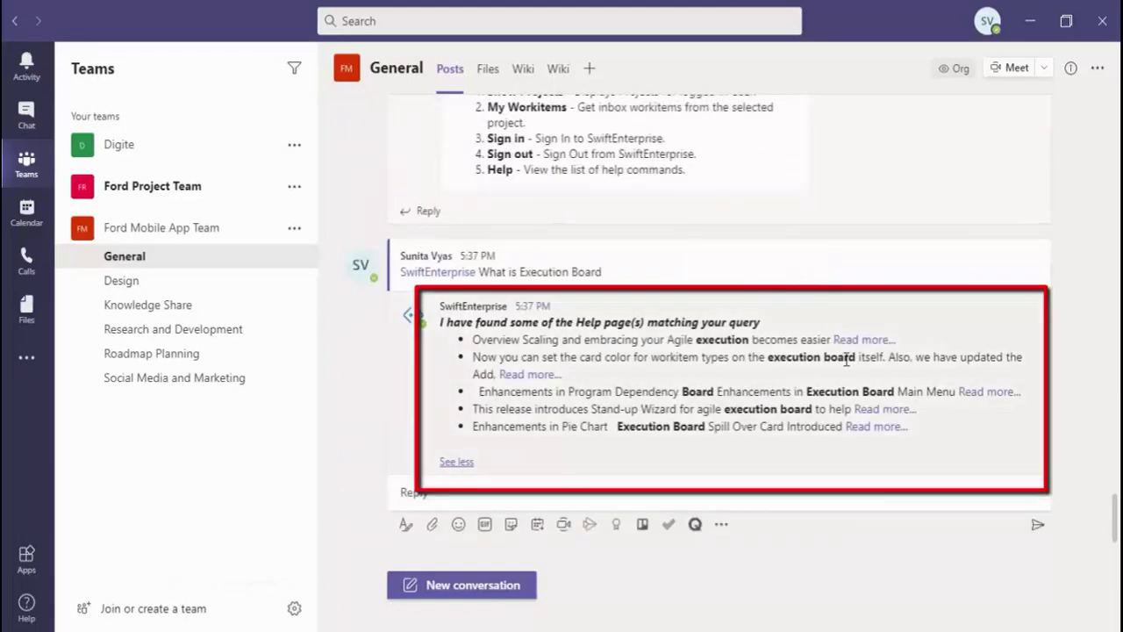
pyautogui.click(846, 340)
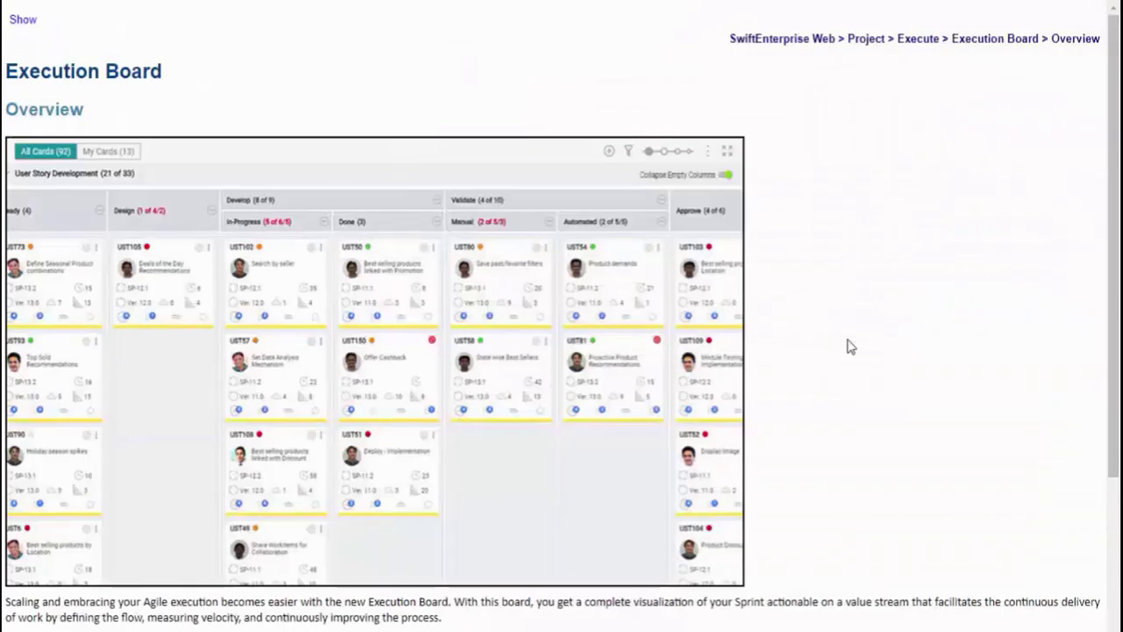
pyautogui.scroll(-3, 847, 347)
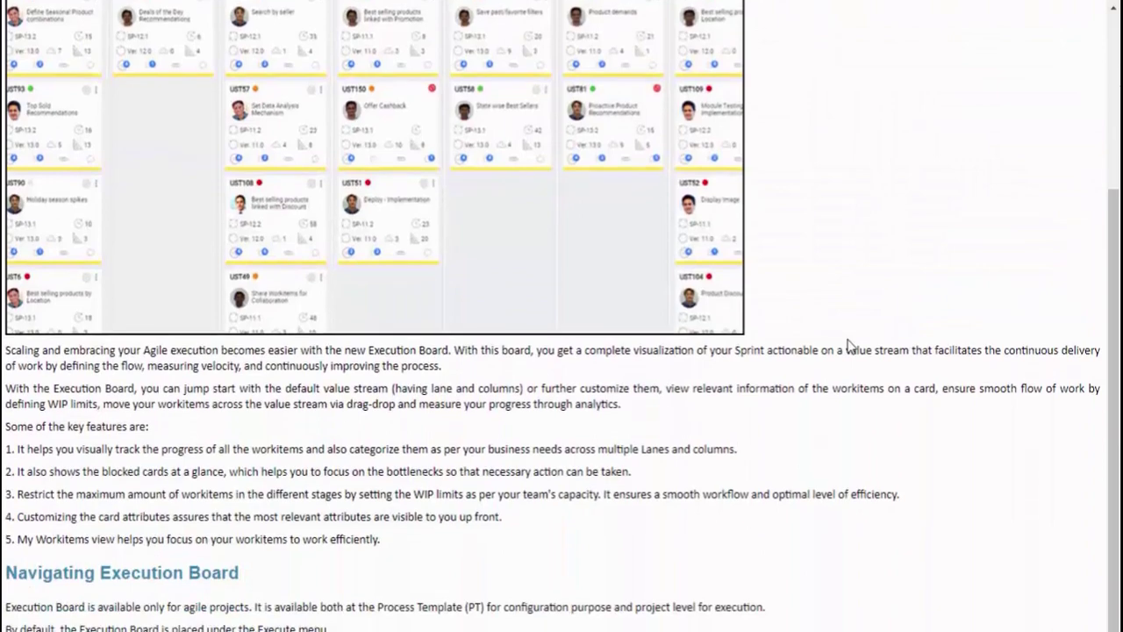
pyautogui.scroll(3, 854, 336)
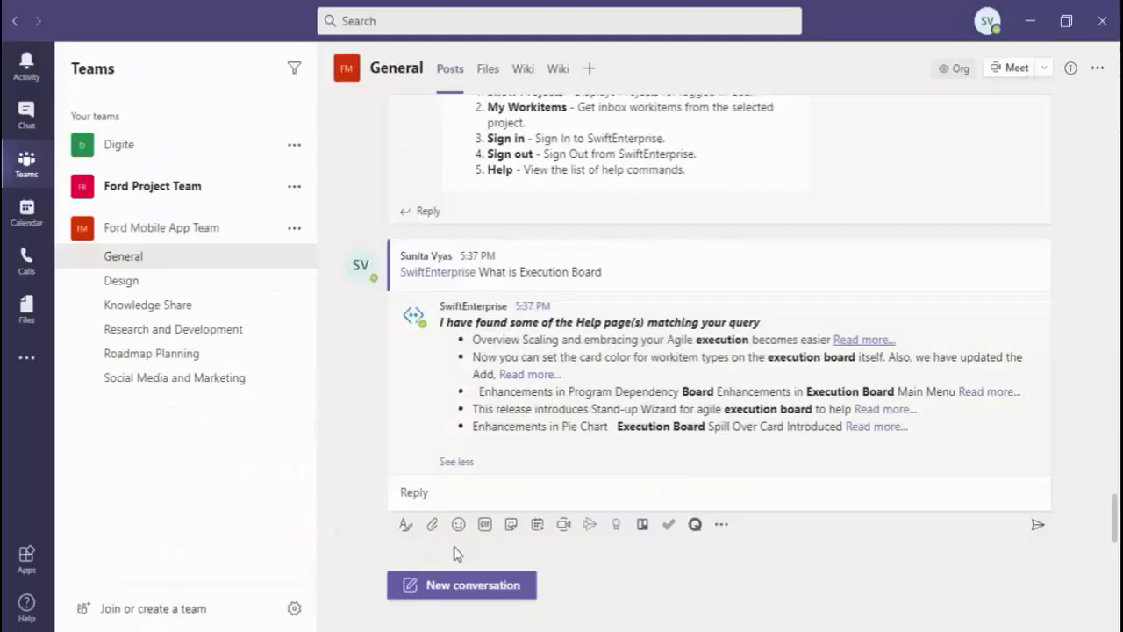
# Post "Take me to the Execution Board" to the SwiftEnterprise bot and open the Execution Board link in its reply.
pyautogui.click(445, 586)
pyautogui.write('@S')
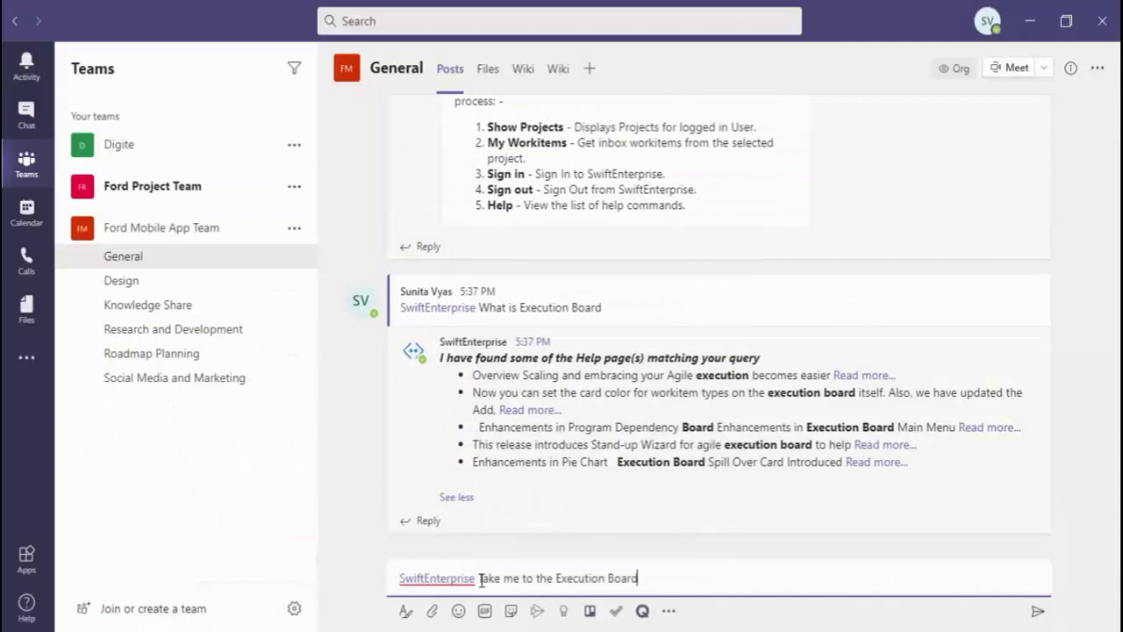
pyautogui.press('Return')
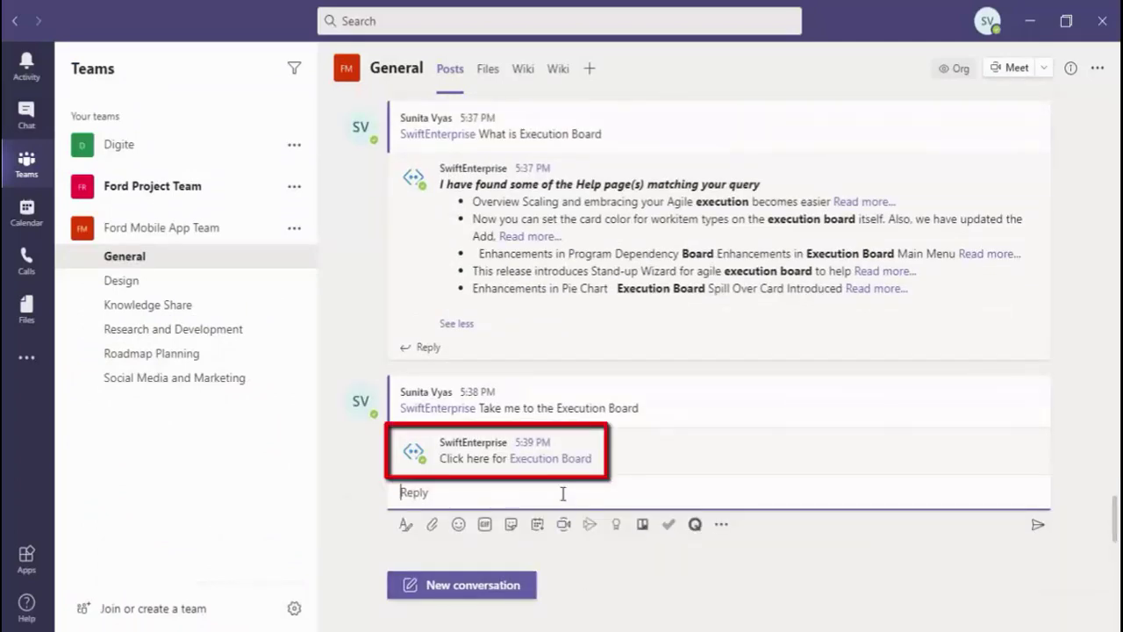
pyautogui.click(514, 457)
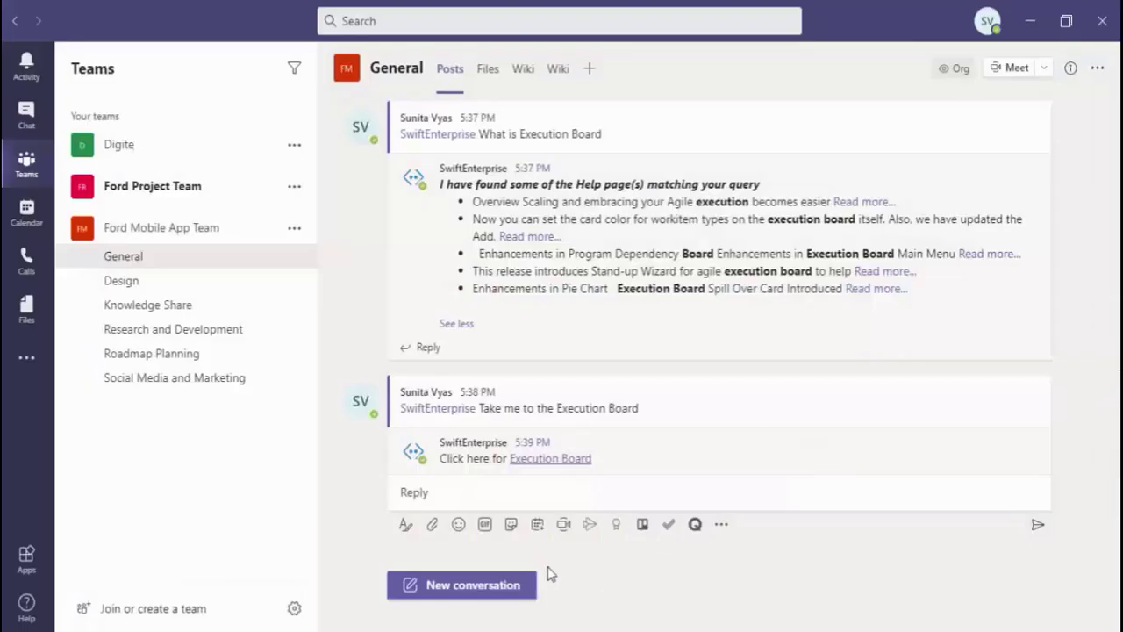
# Post "show me my workitems" to the SwiftEnterprise bot, then expand its full list of work items and collapse it again.
pyautogui.click(459, 583)
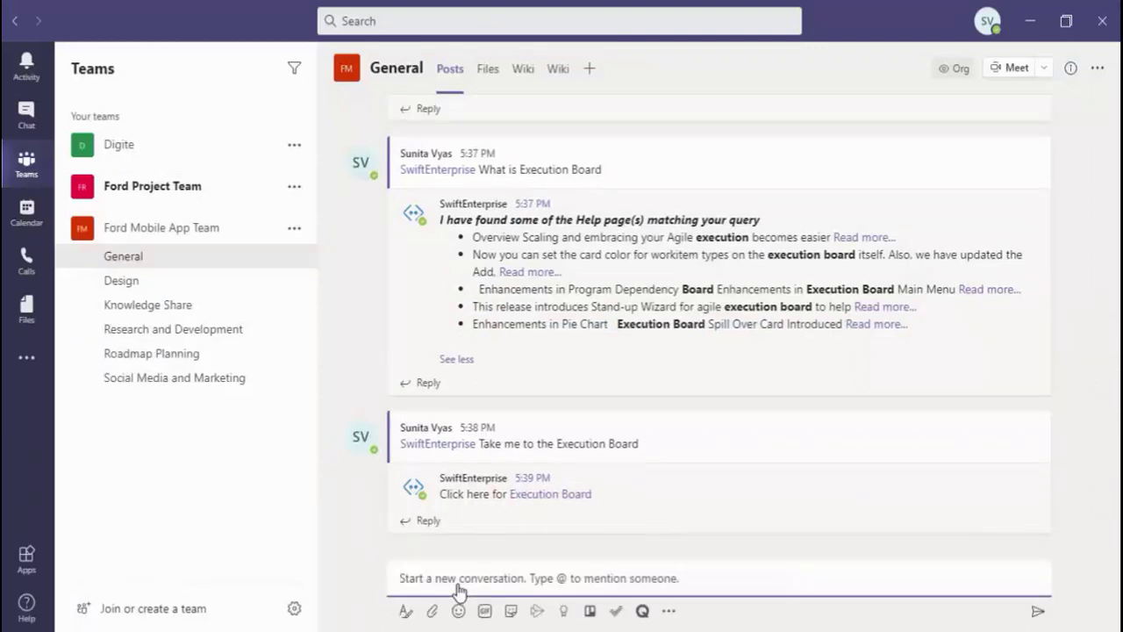
pyautogui.write('@Swif')
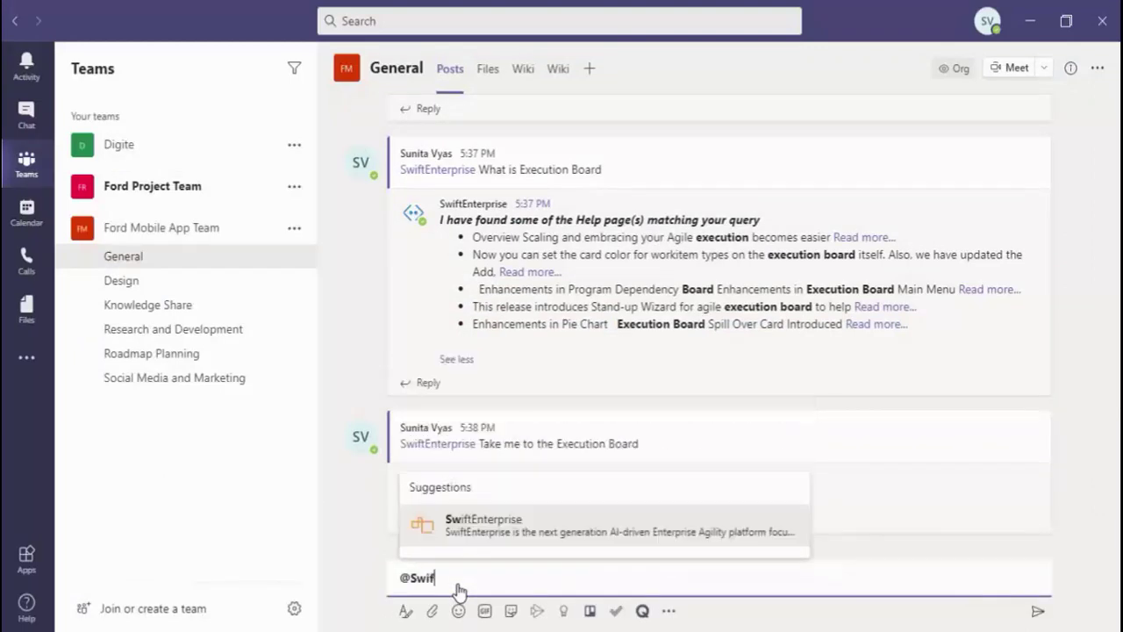
pyautogui.press('Return')
pyautogui.write('show me my workitems')
pyautogui.press('Return')
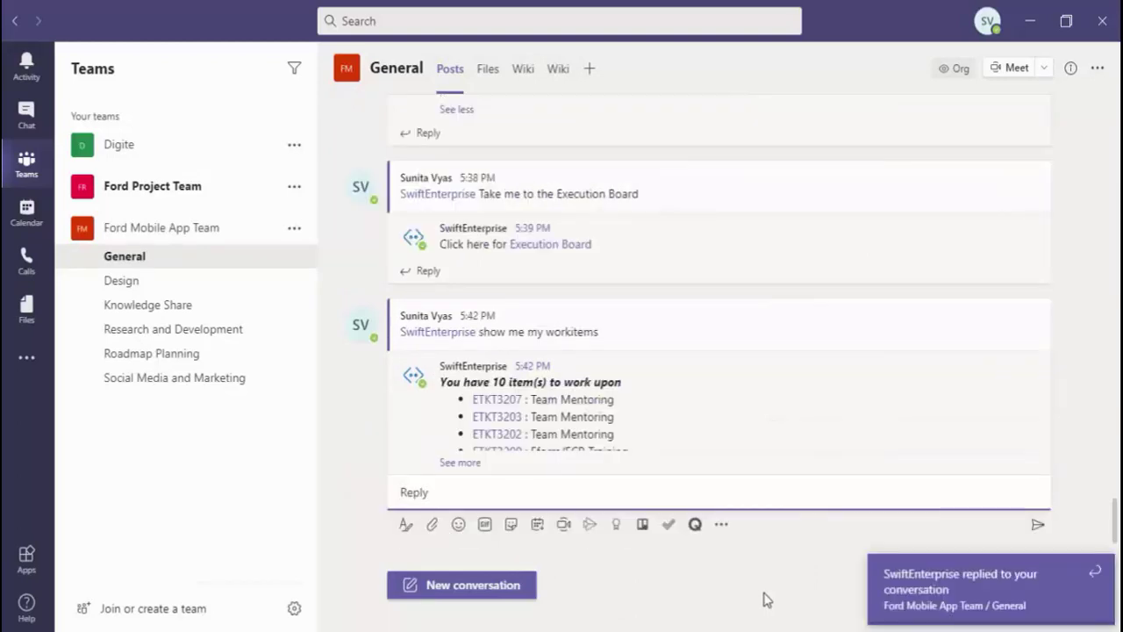
pyautogui.click(465, 464)
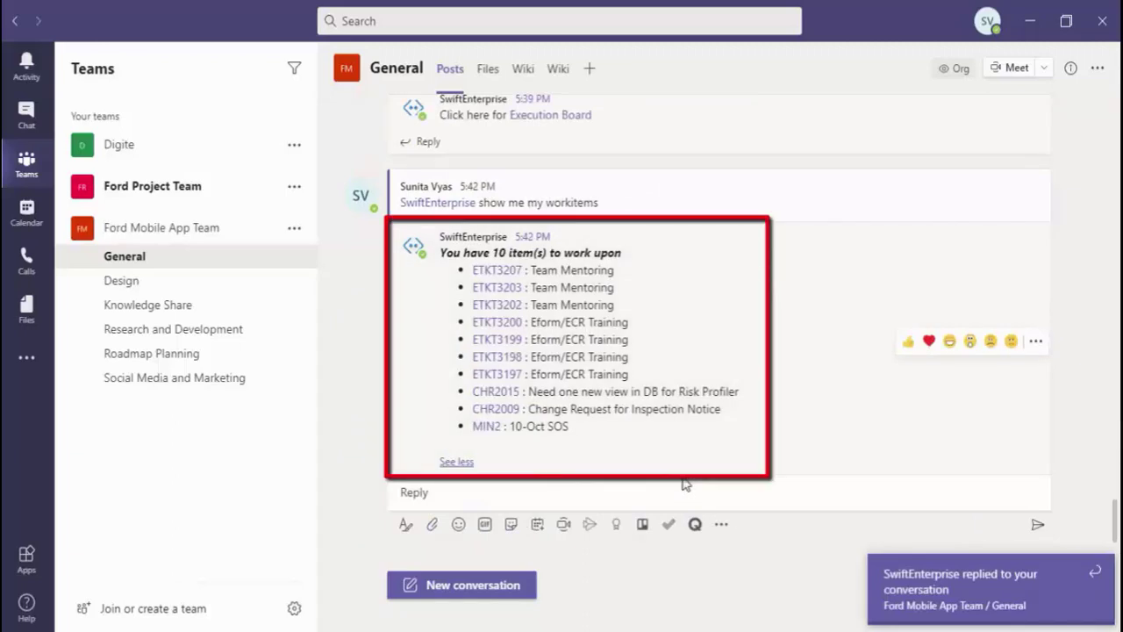
pyautogui.click(456, 462)
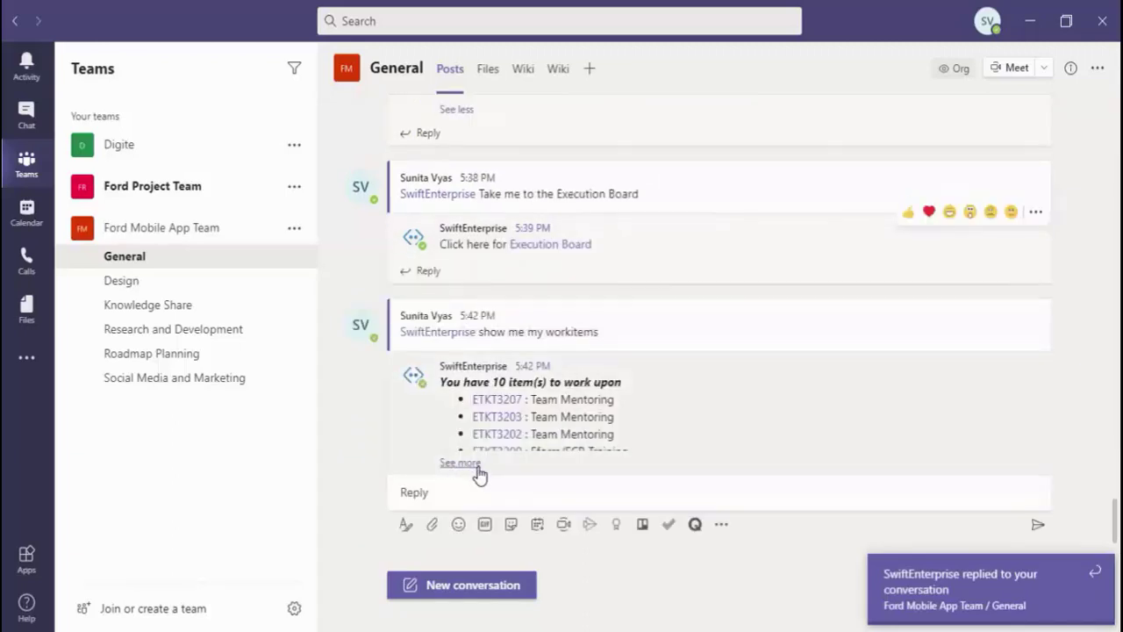